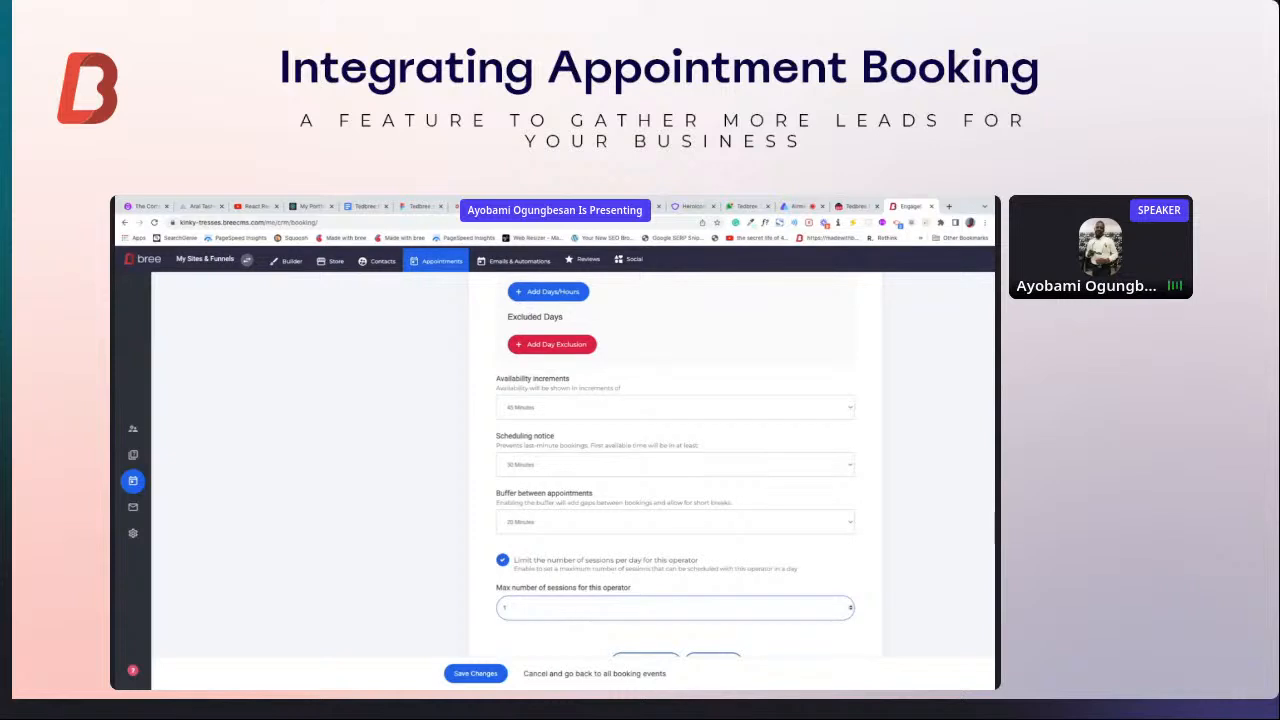
Add Phone and Company Name fields from the CRM properties to the Test Event's form questions
click(630, 636)
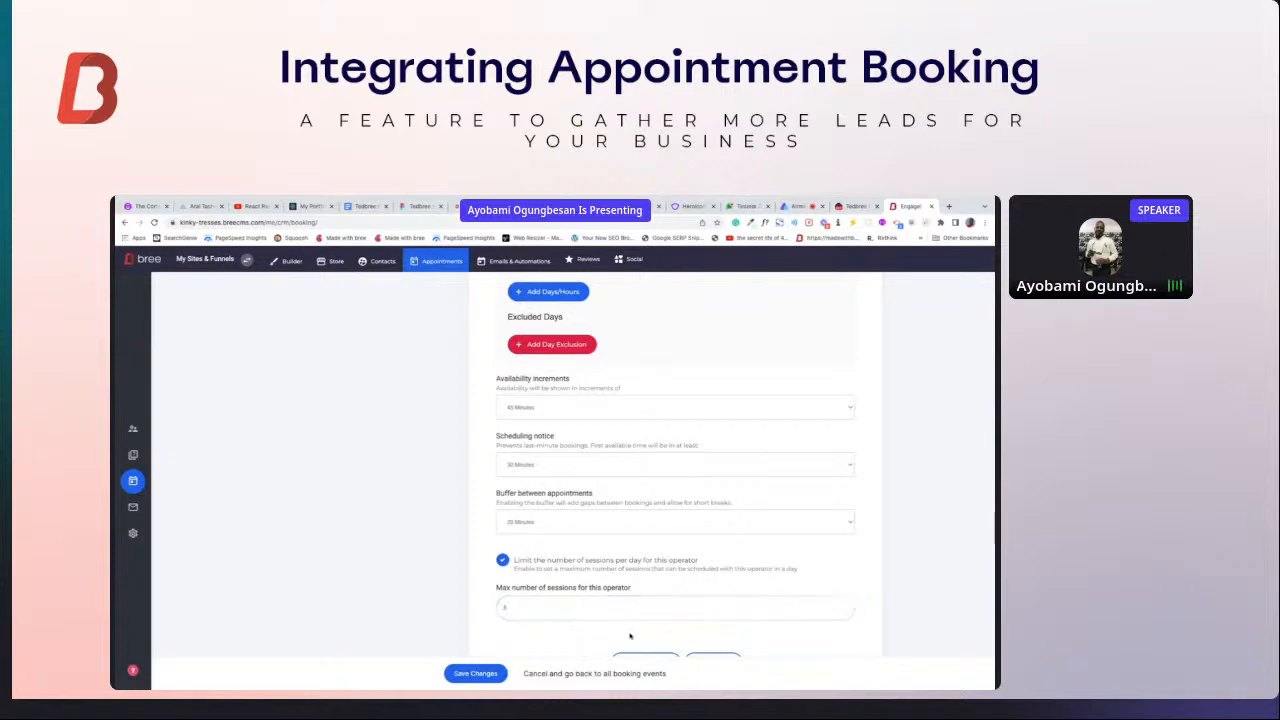
scroll(624, 527, up, 5)
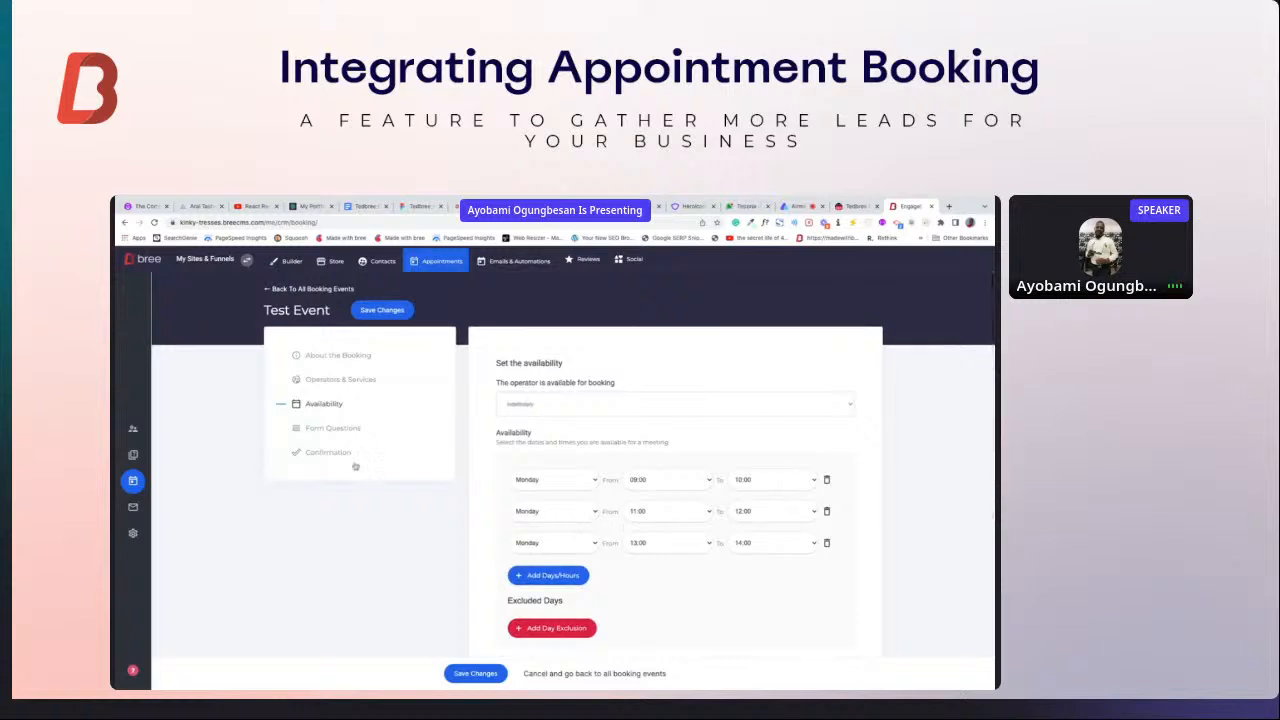
click(335, 430)
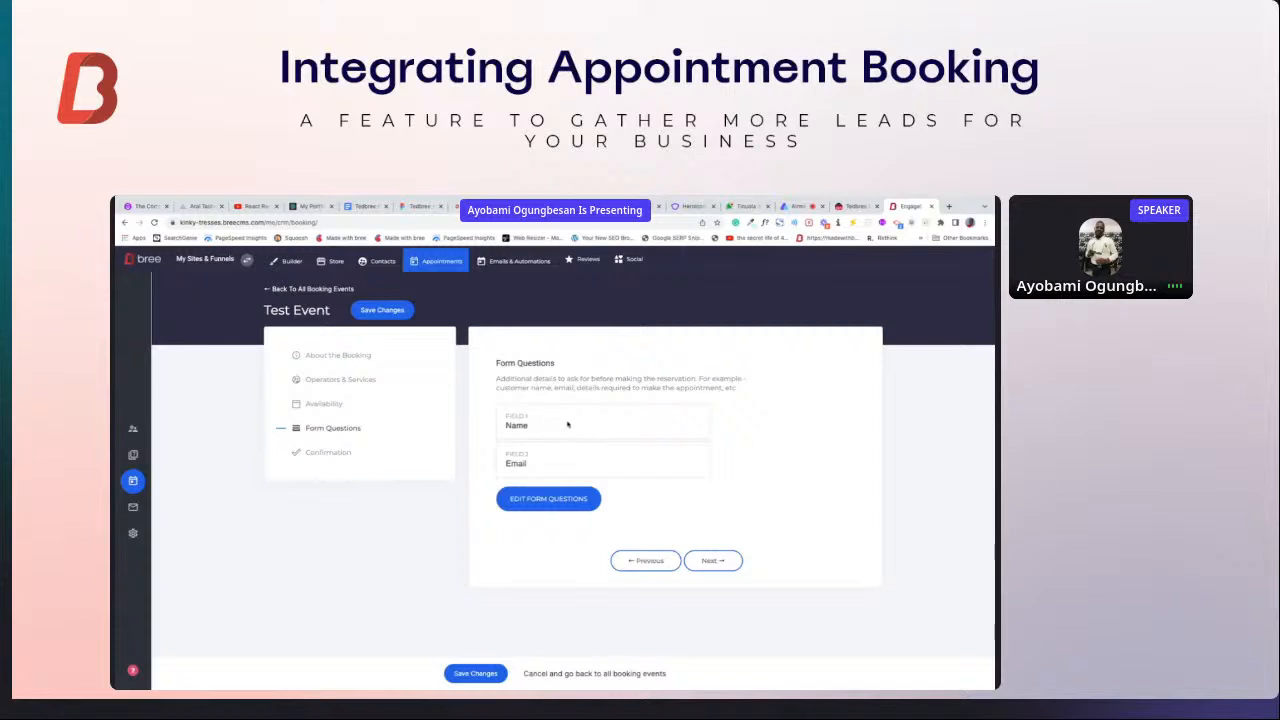
click(543, 500)
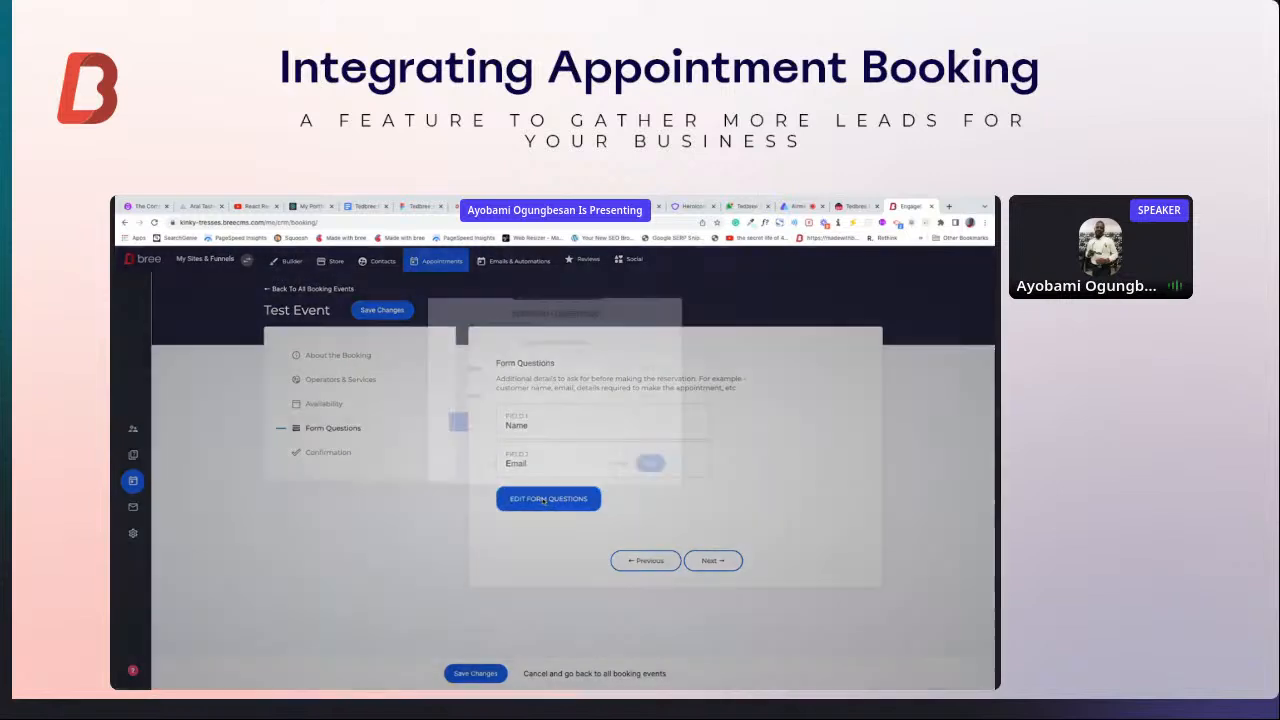
click(450, 424)
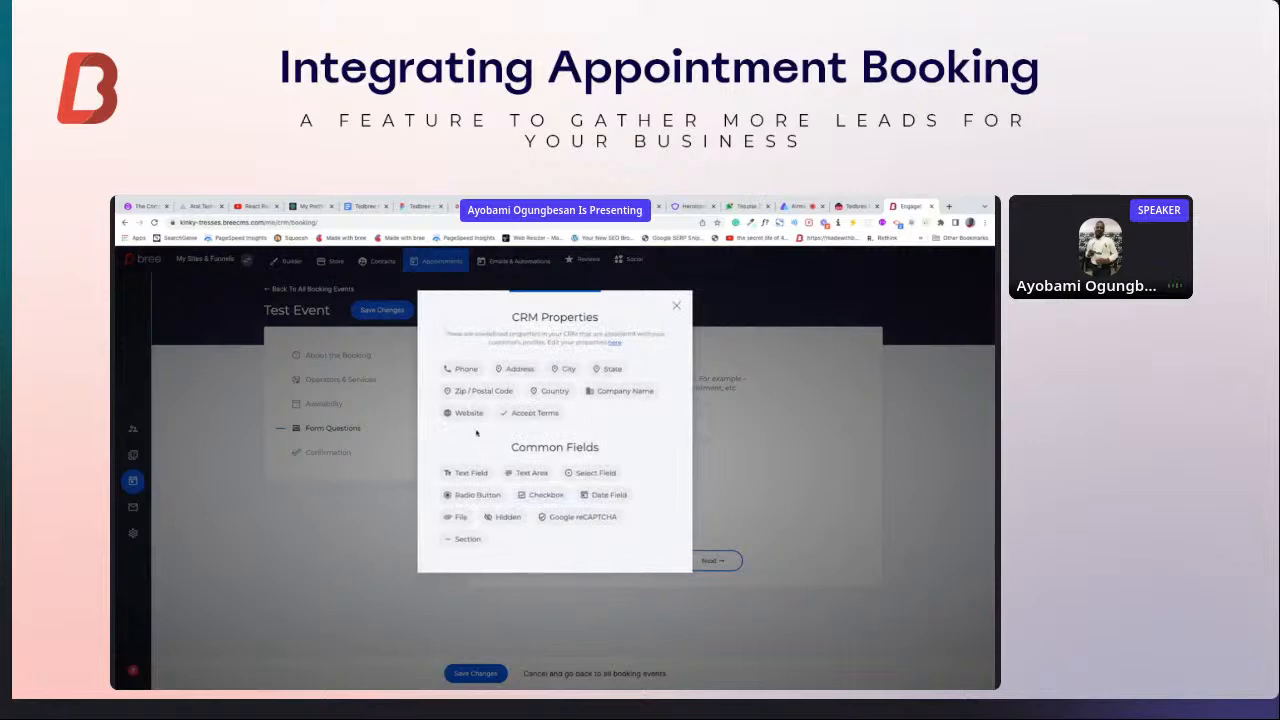
click(456, 369)
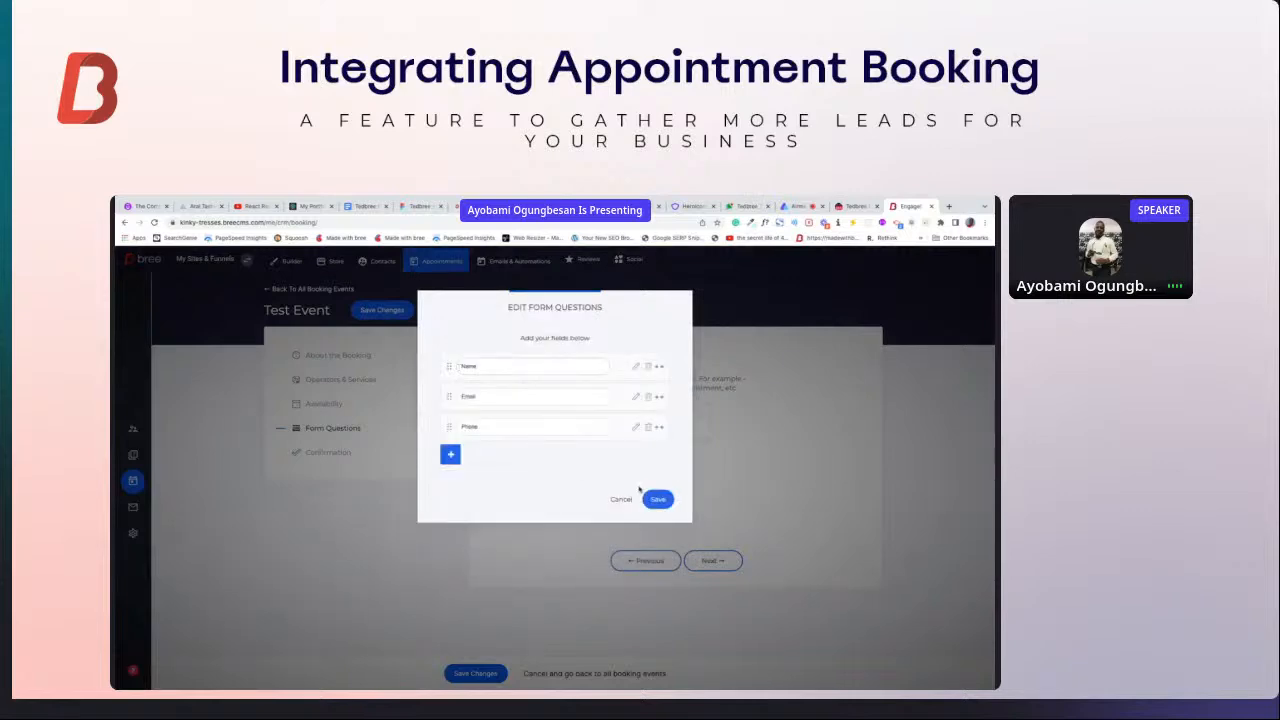
click(450, 455)
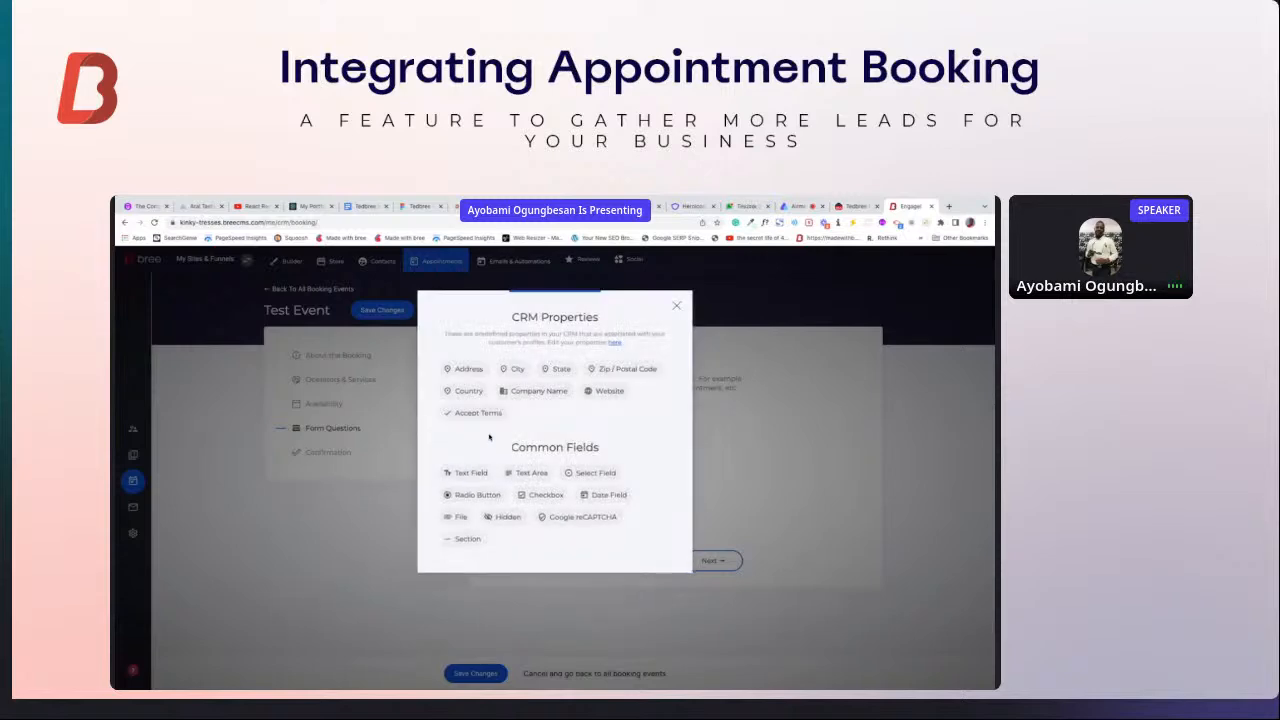
click(535, 391)
Set the placeholder of the Company Name form field to "Business Name"
double_click(500, 457)
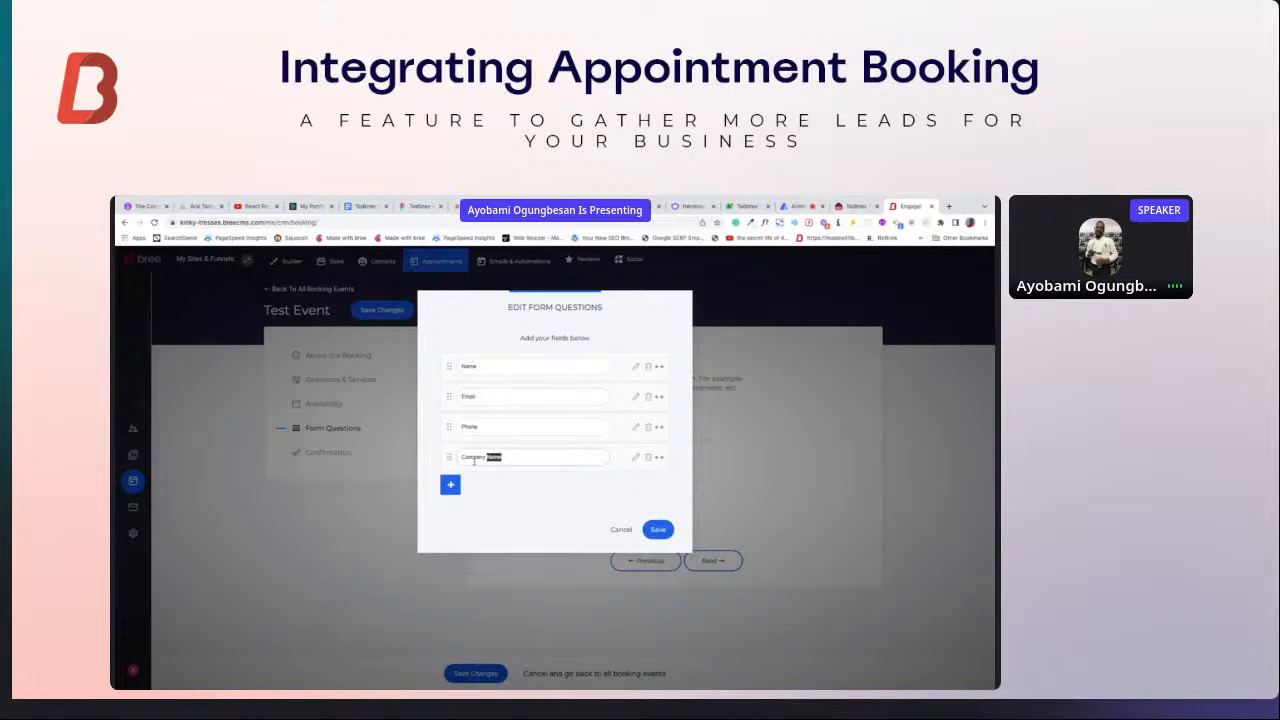
click(636, 457)
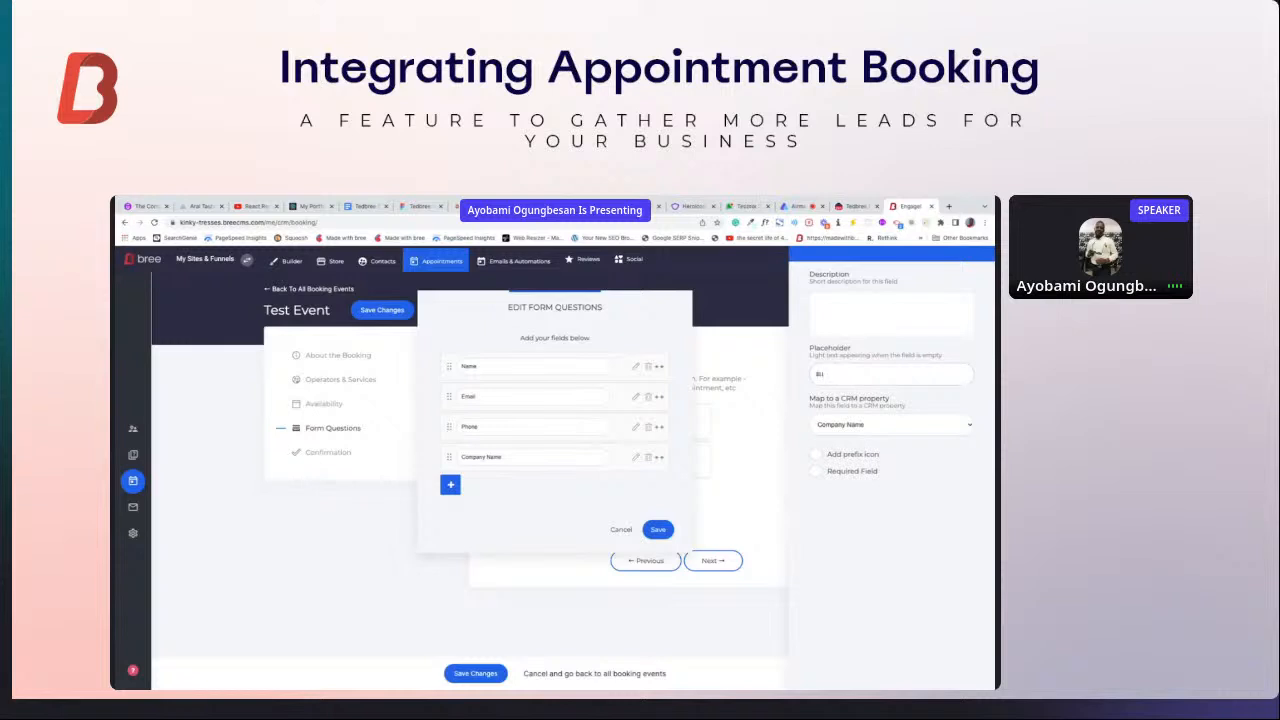
text(iness Name)
click(686, 489)
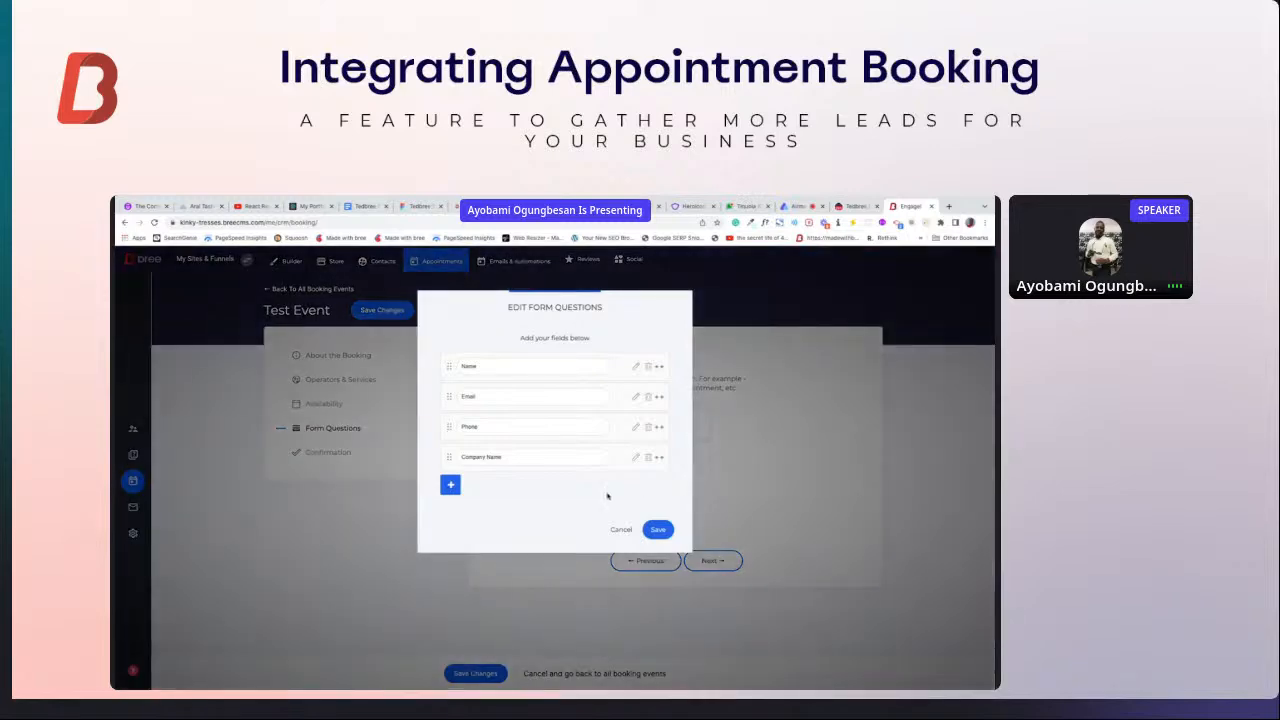
Review the Company Name field's CRM property mapping and the remaining available field types, and save the form questions
click(635, 457)
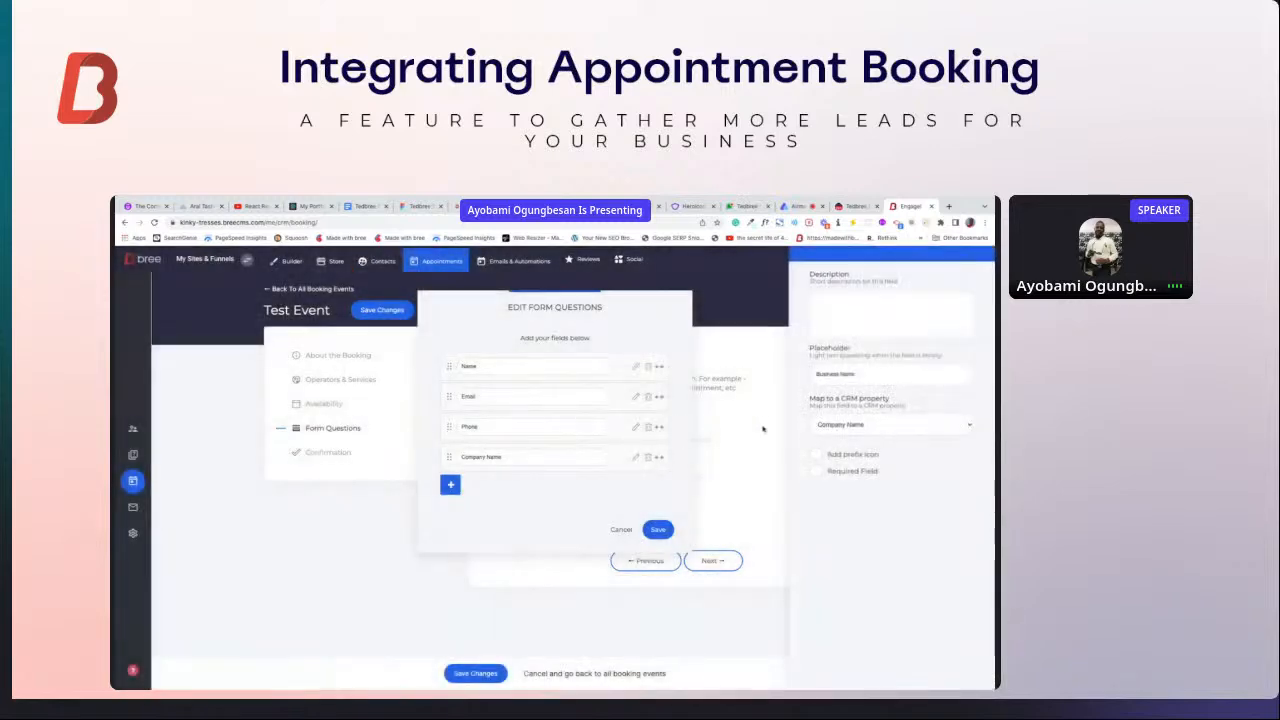
click(868, 424)
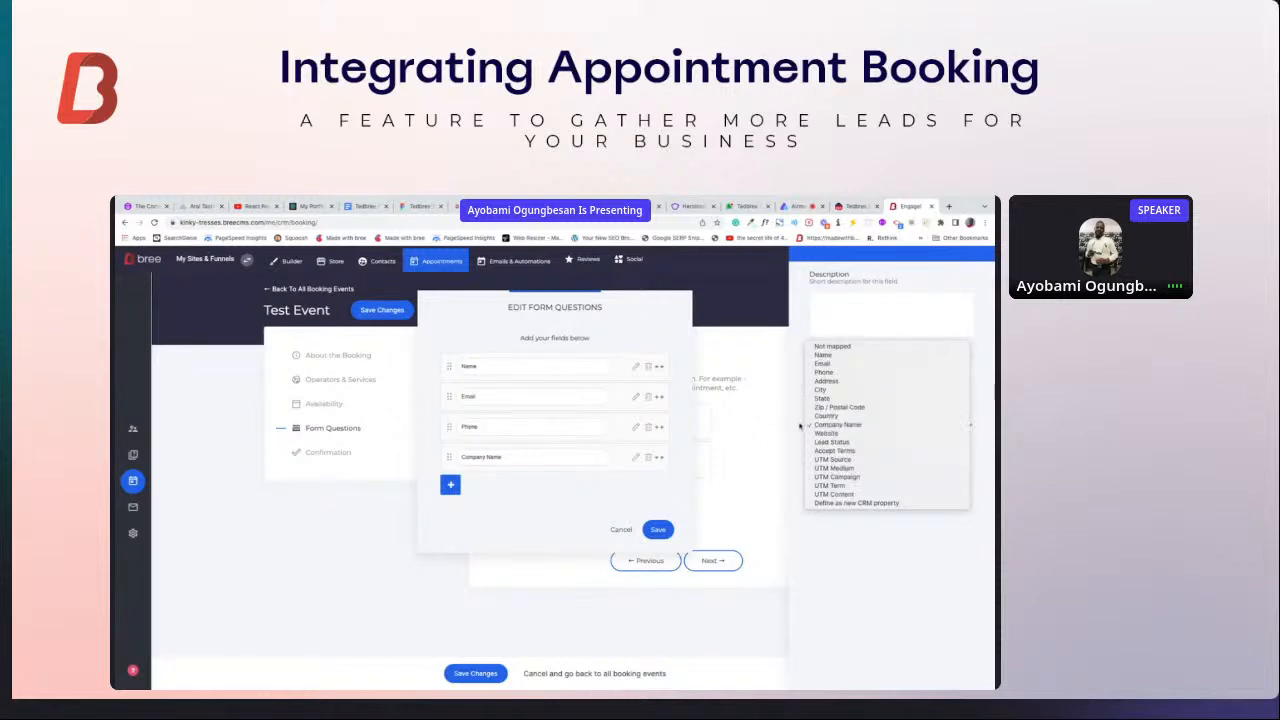
click(817, 431)
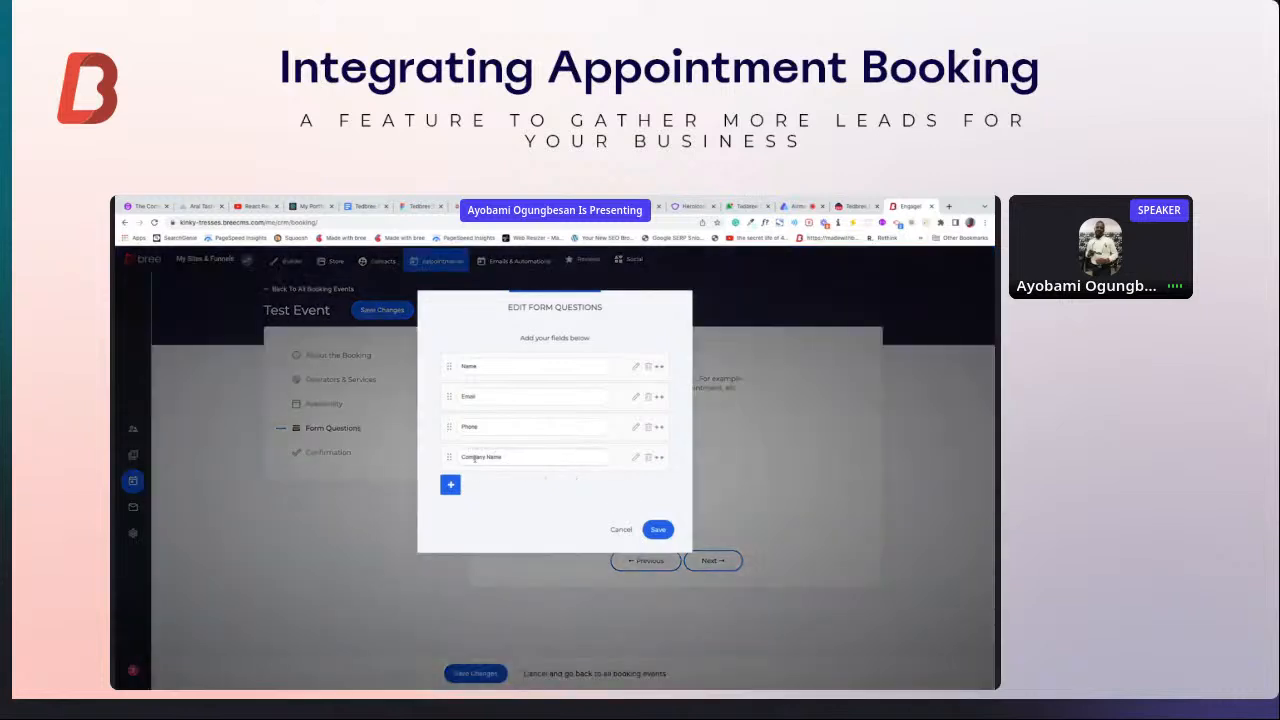
click(450, 486)
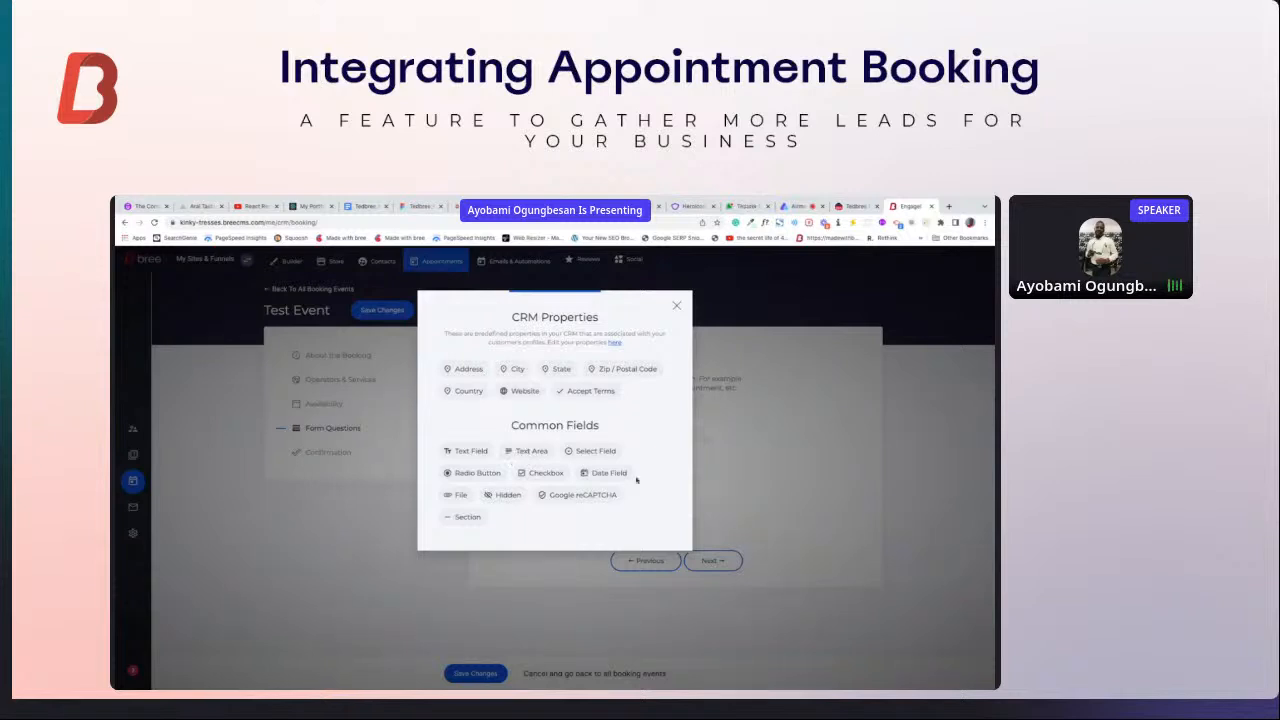
click(677, 306)
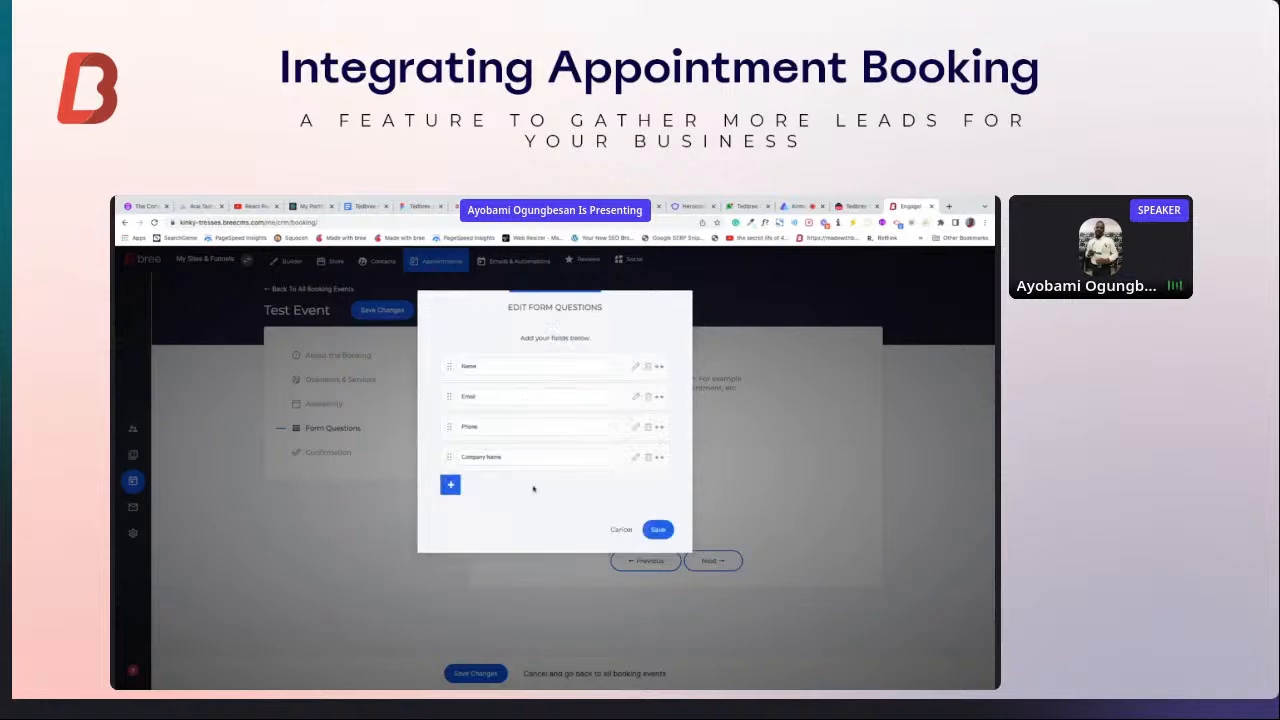
click(662, 531)
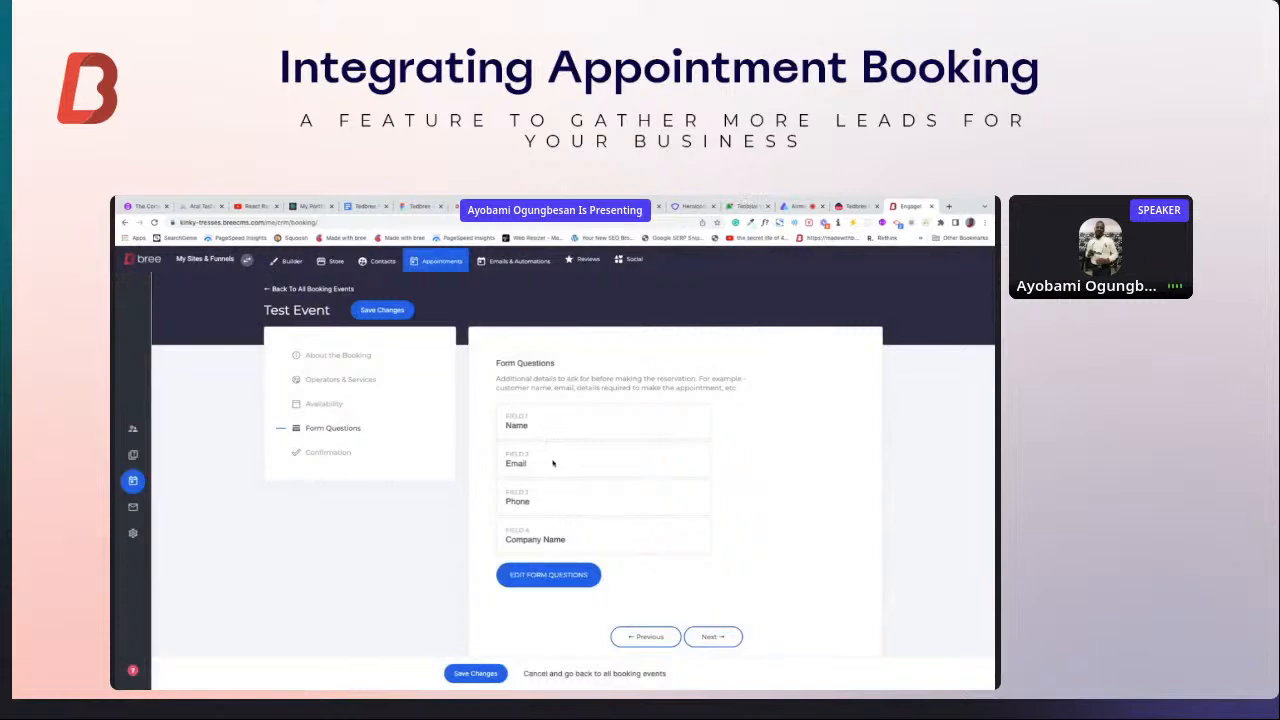
Review the booking event's confirmation, general information, operators and services, availability and form question sections
click(342, 455)
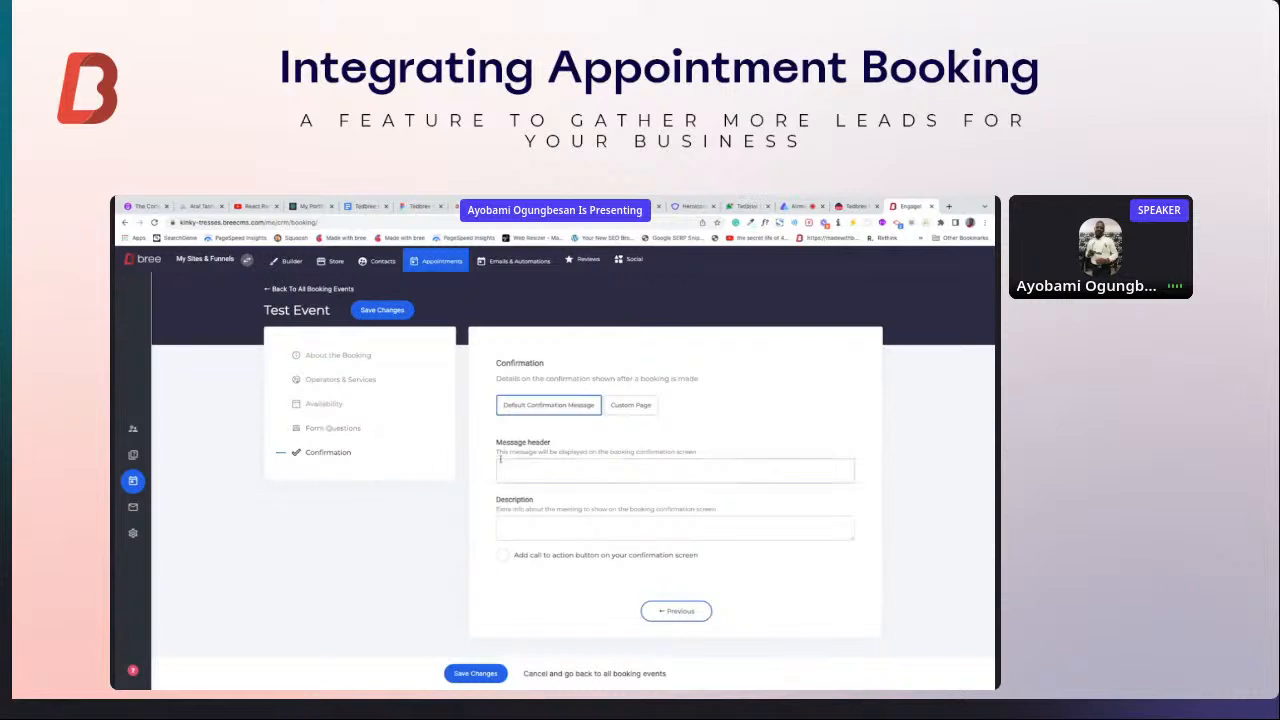
click(552, 472)
click(340, 356)
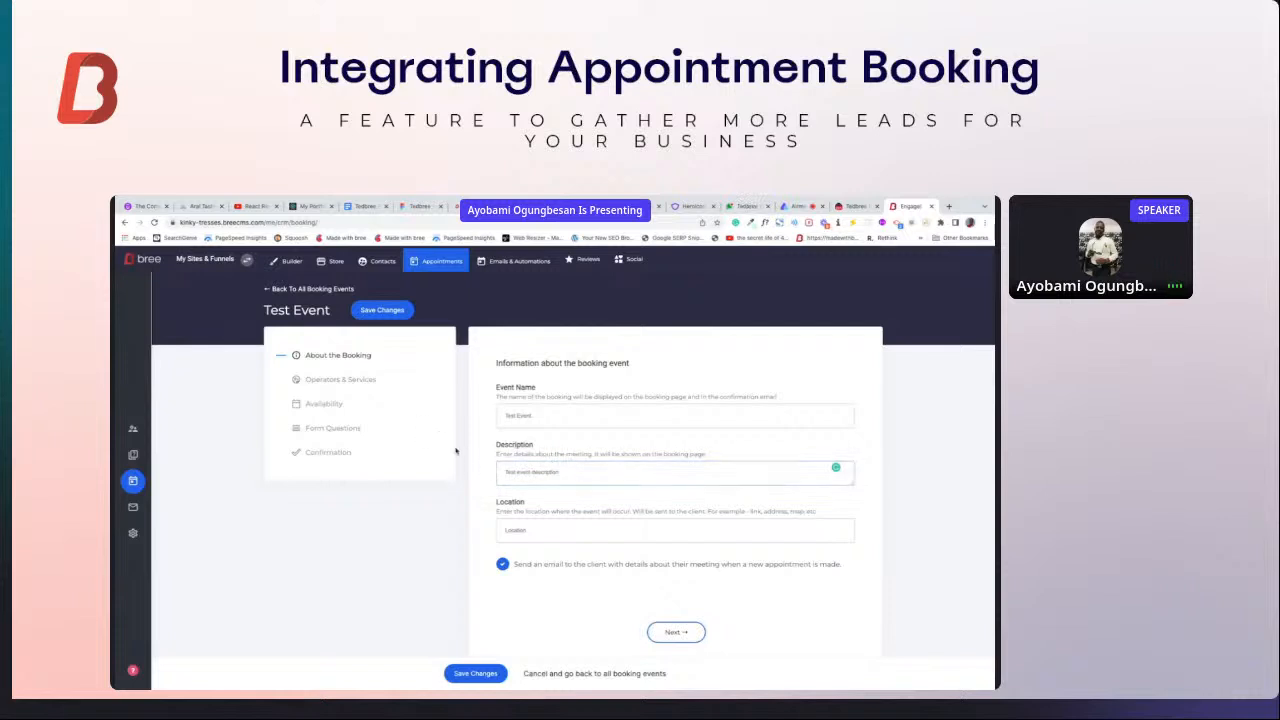
click(368, 381)
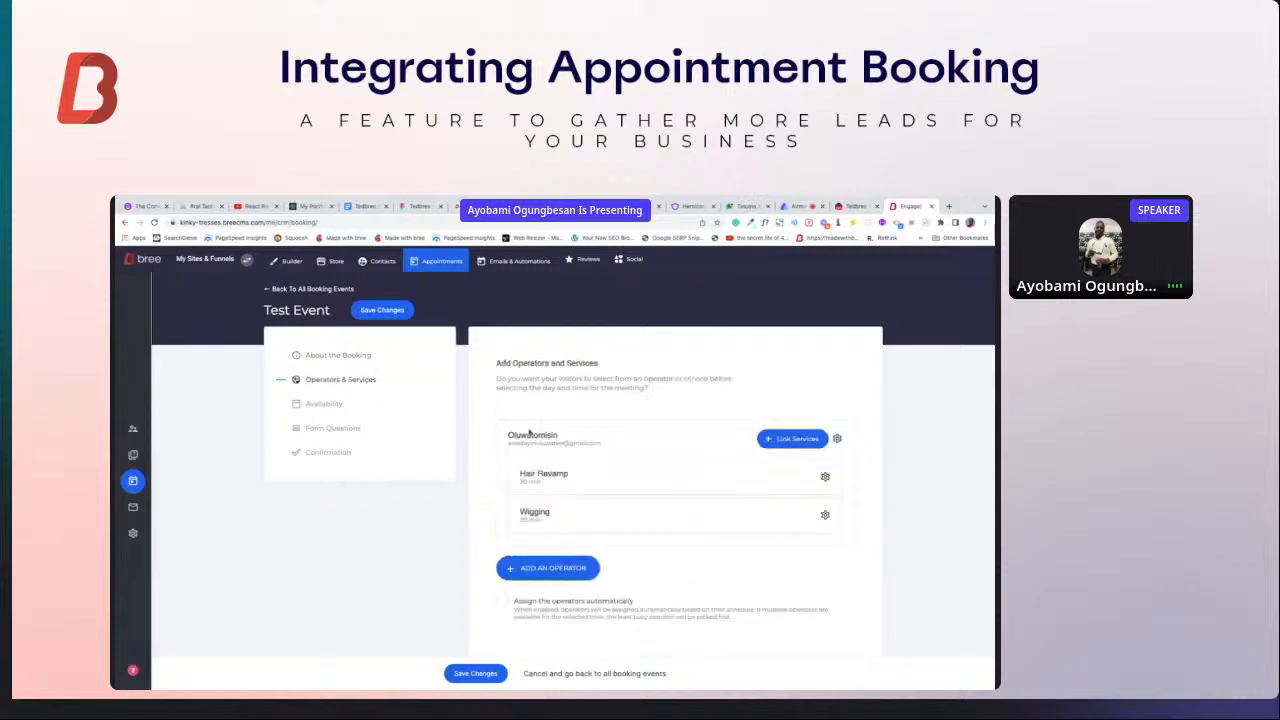
scroll(563, 464, down, 1)
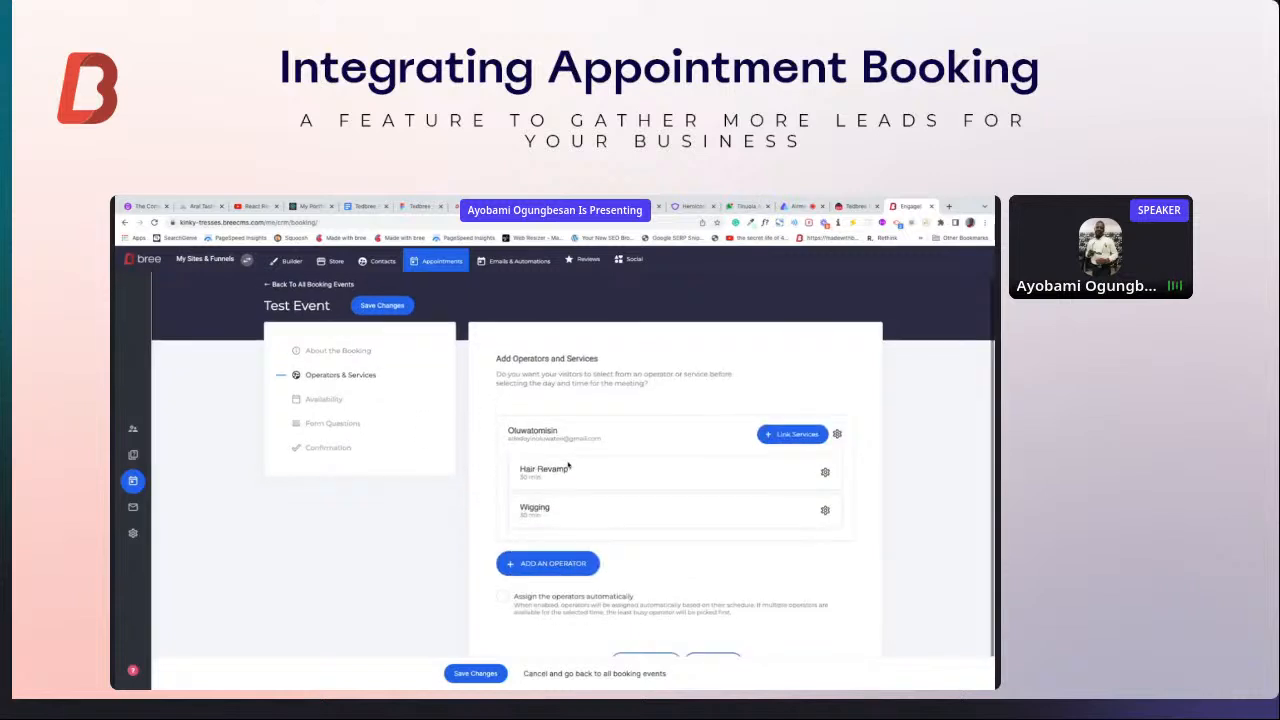
click(323, 399)
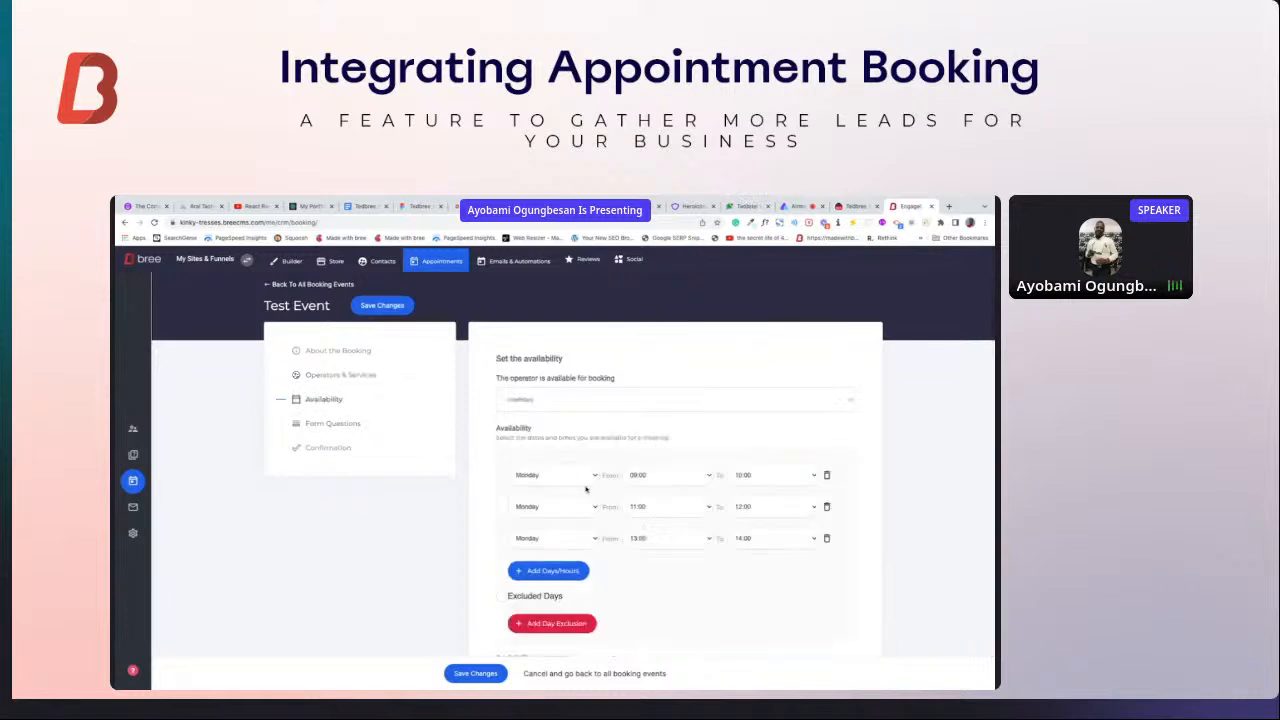
click(338, 424)
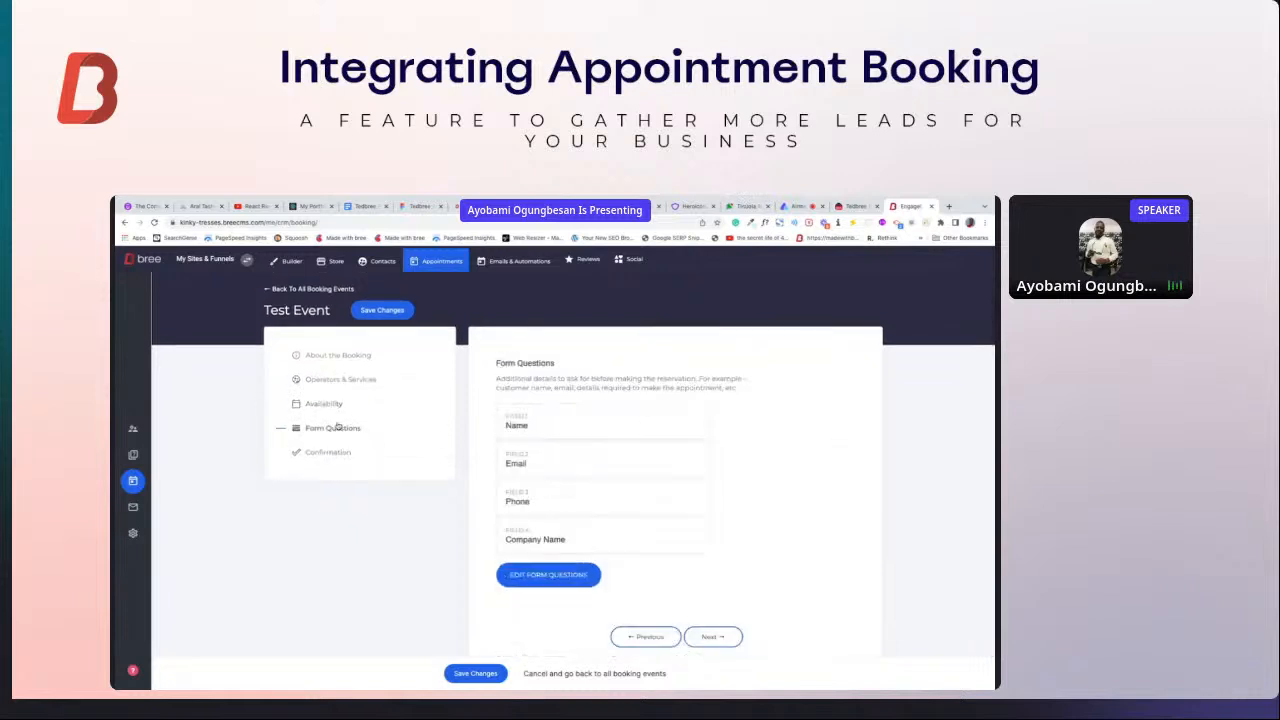
Set the confirmation message header to "Thanks for booking a time with us !", fill in its description and save the booking event
click(318, 452)
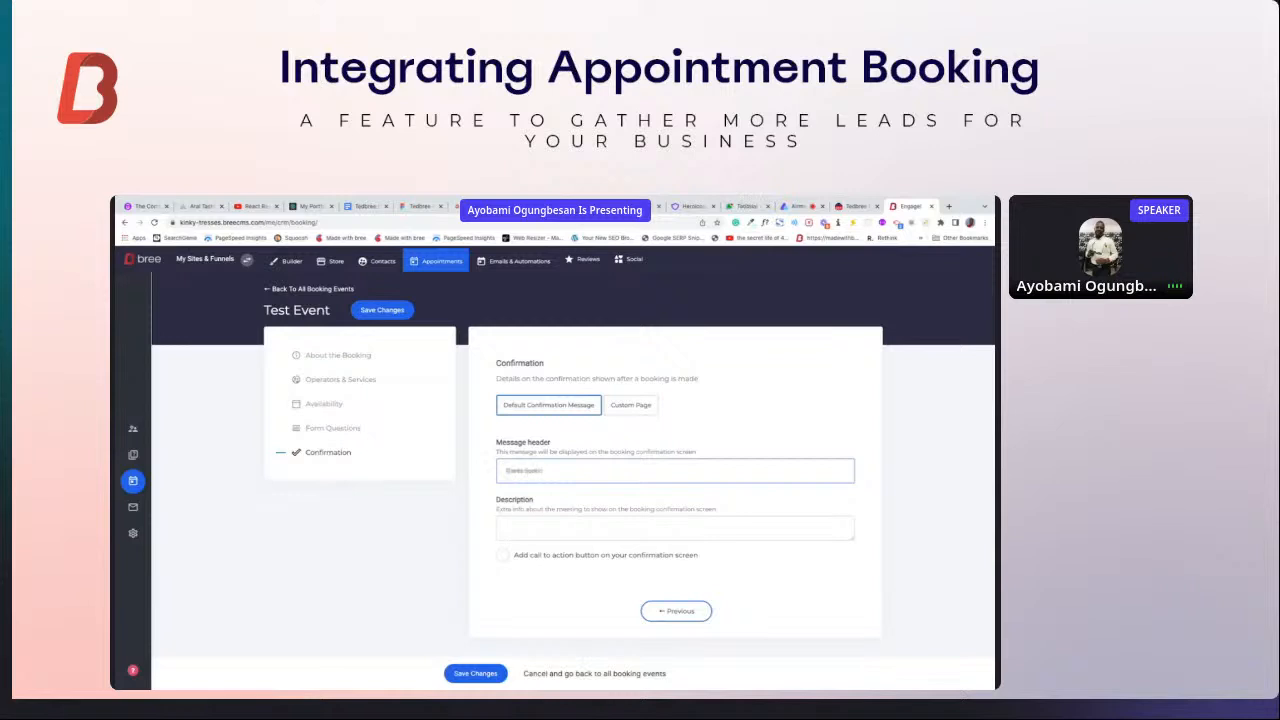
key(BackSpace)
key(BackSpace)
key(BackSpace)
key(BackSpace)
key(BackSpace)
click(541, 529)
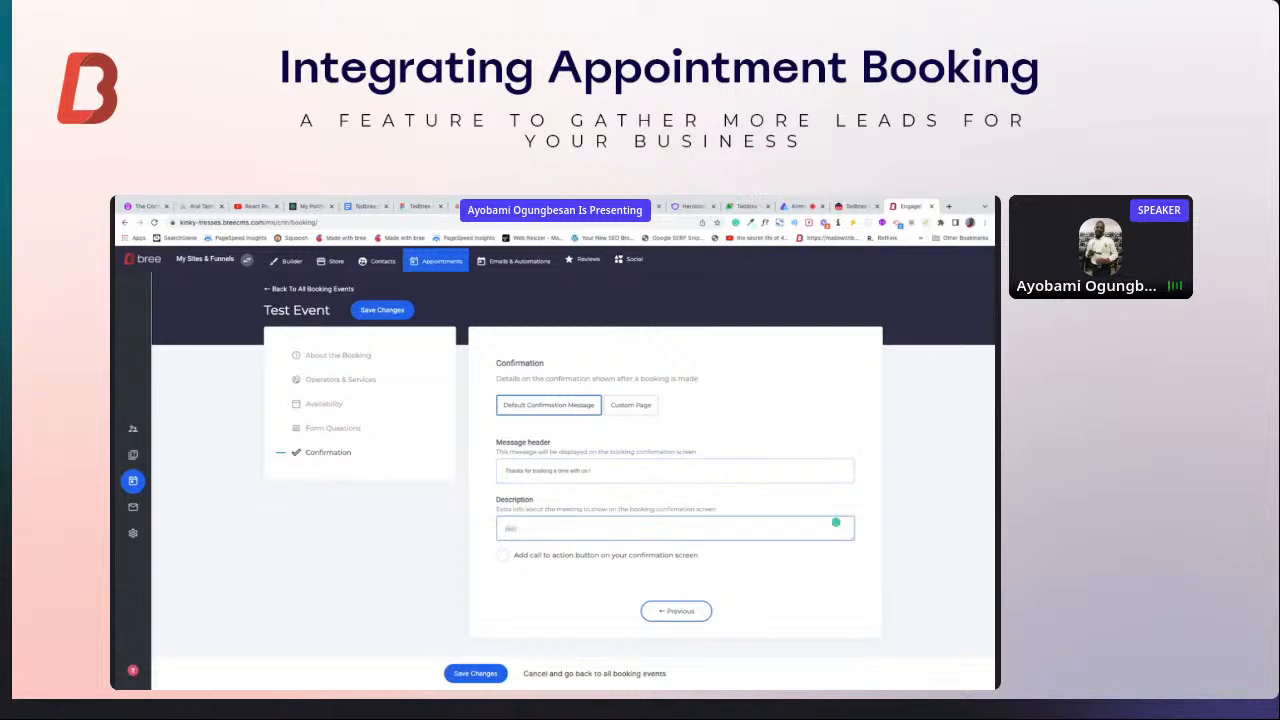
text(g)
click(345, 358)
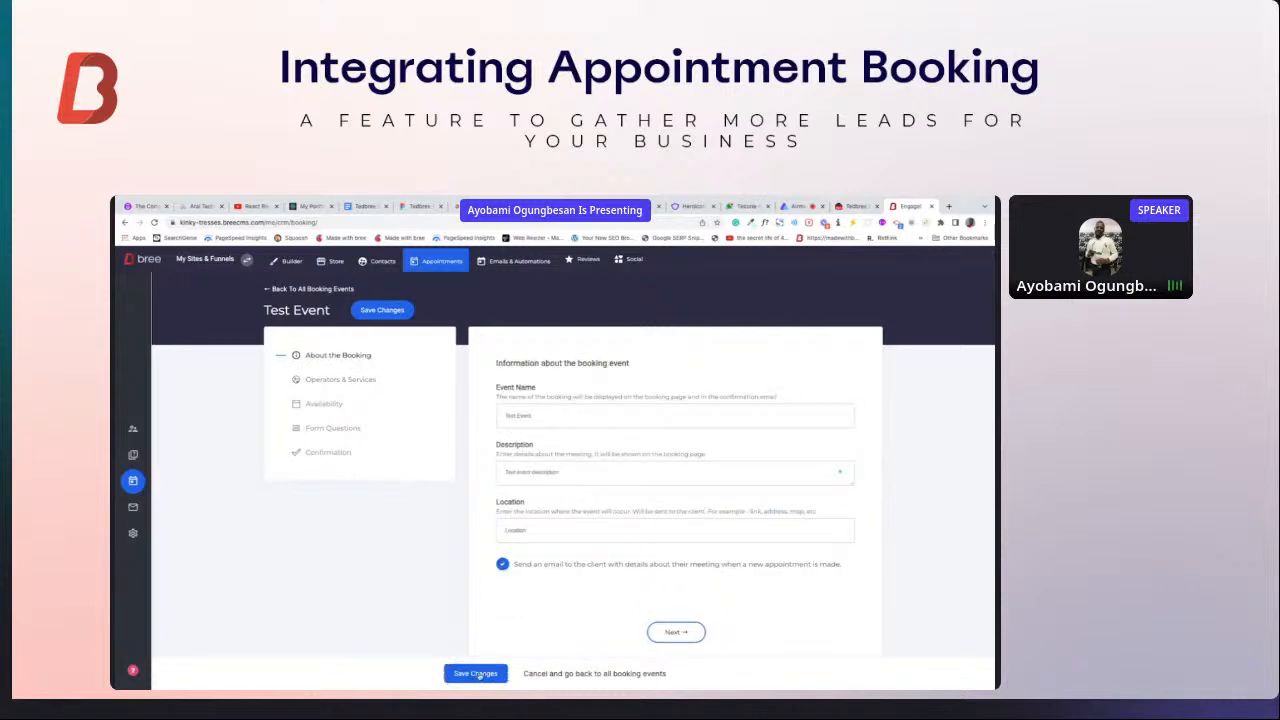
click(476, 674)
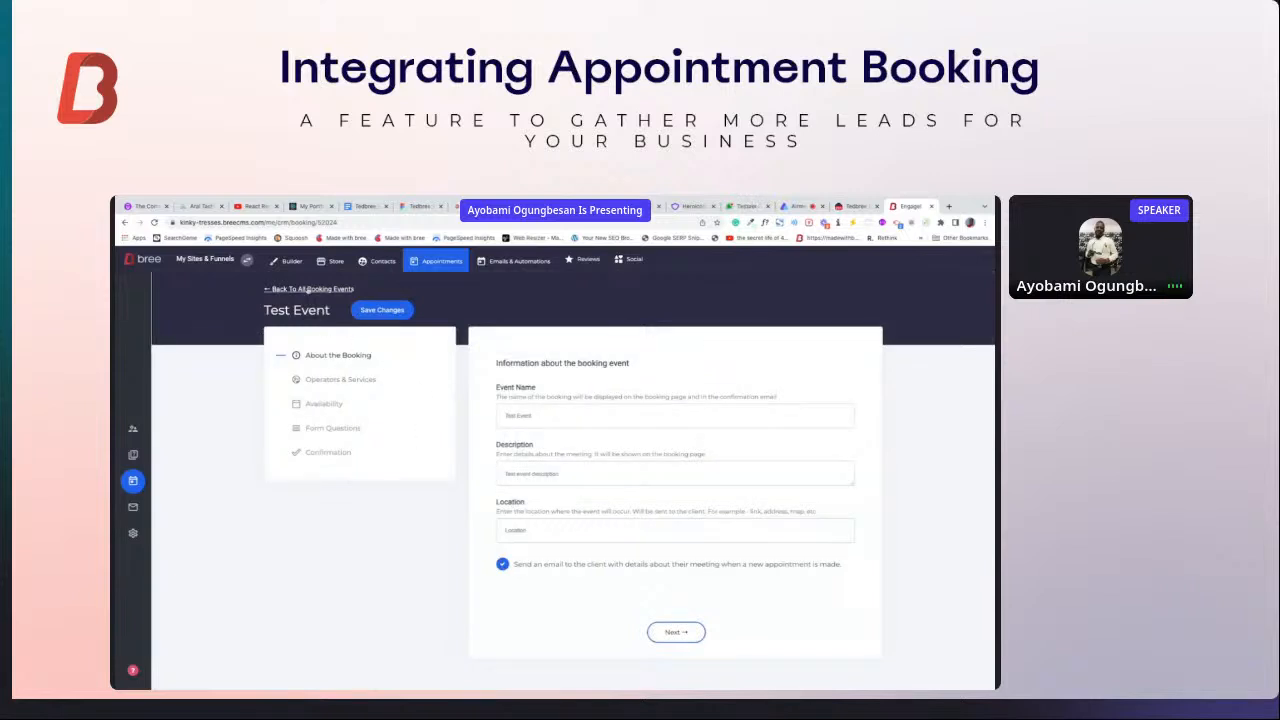
Open the Test Appointment page in the website builder
click(290, 261)
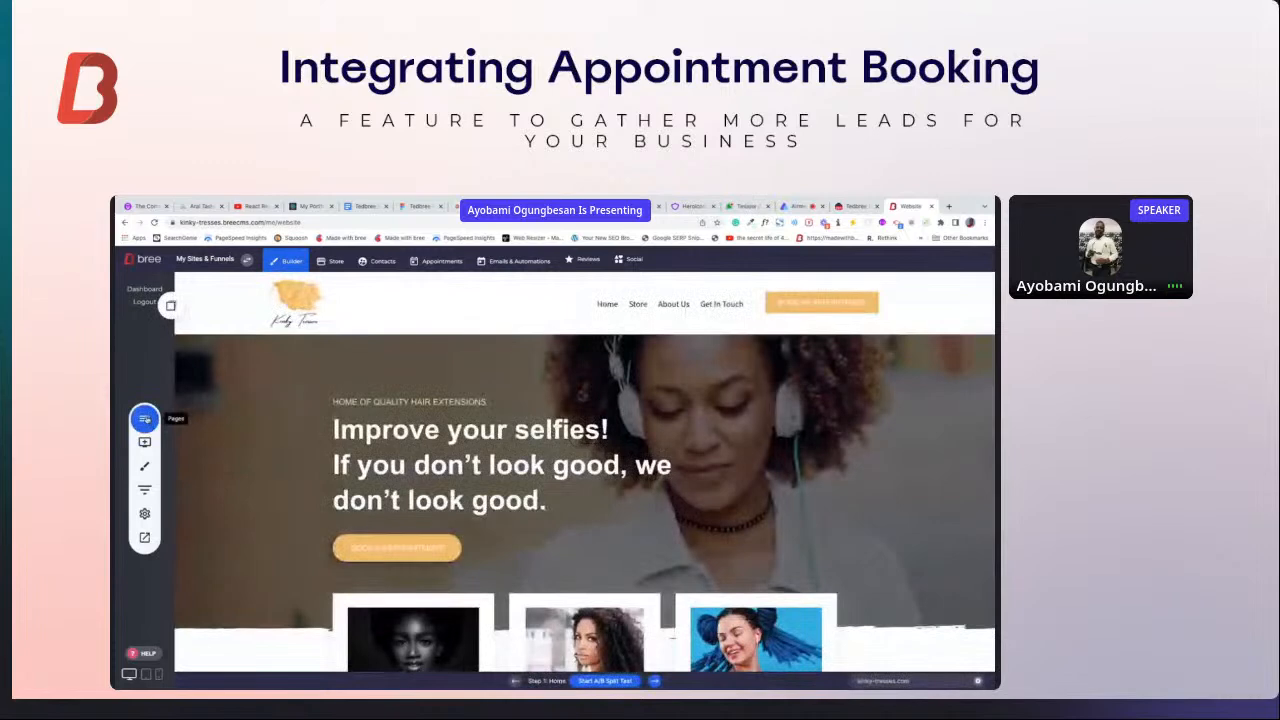
click(147, 420)
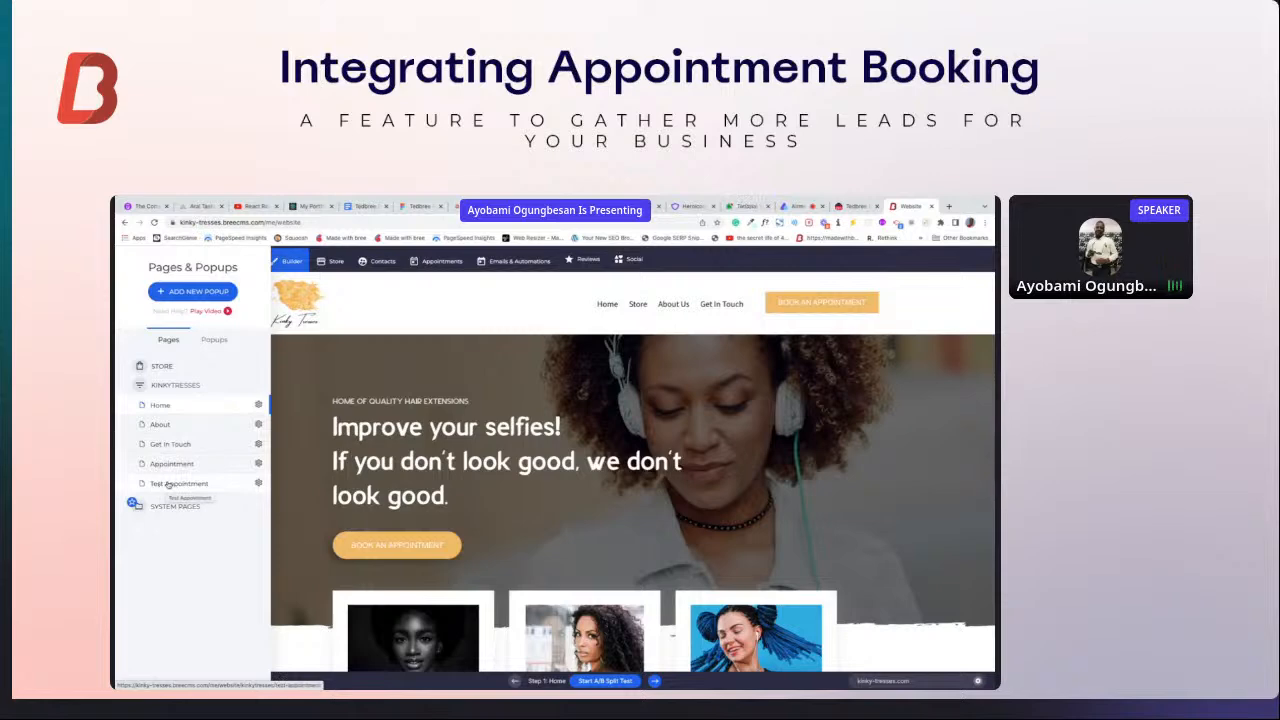
click(168, 484)
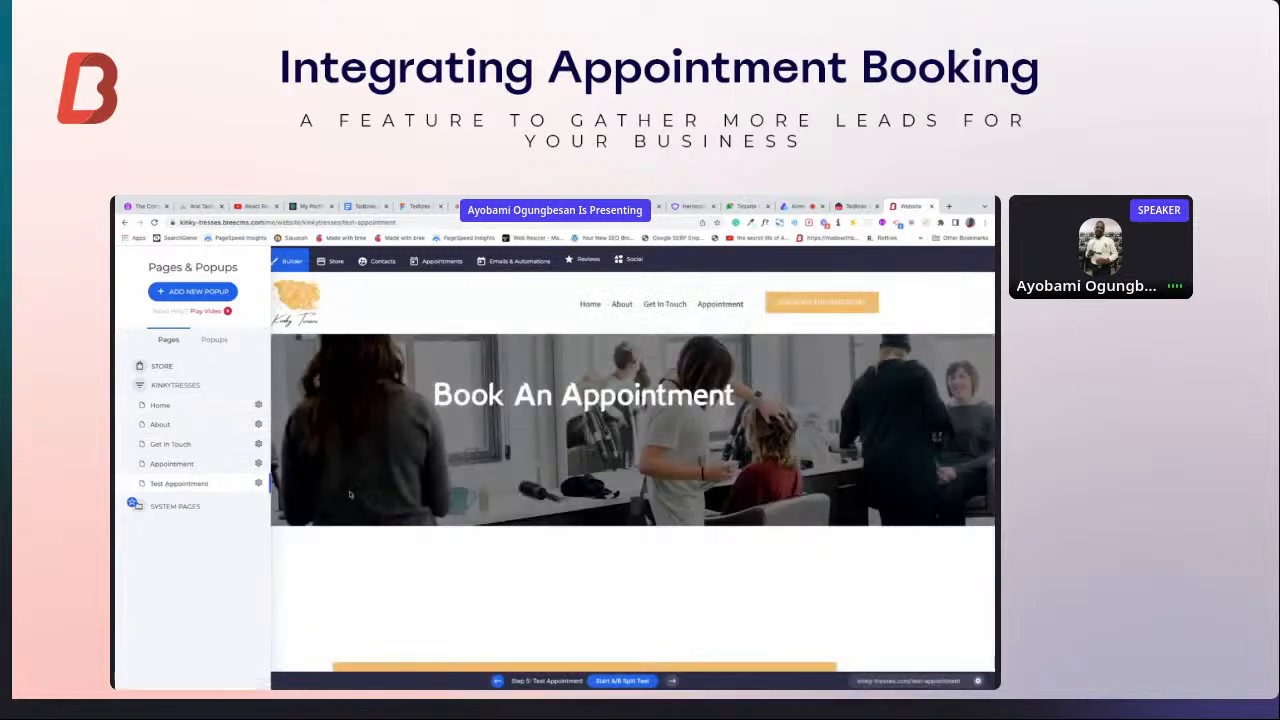
Add a Booking widget to the empty block below the Book An Appointment banner and link it to Test Event
scroll(395, 555, down, 1)
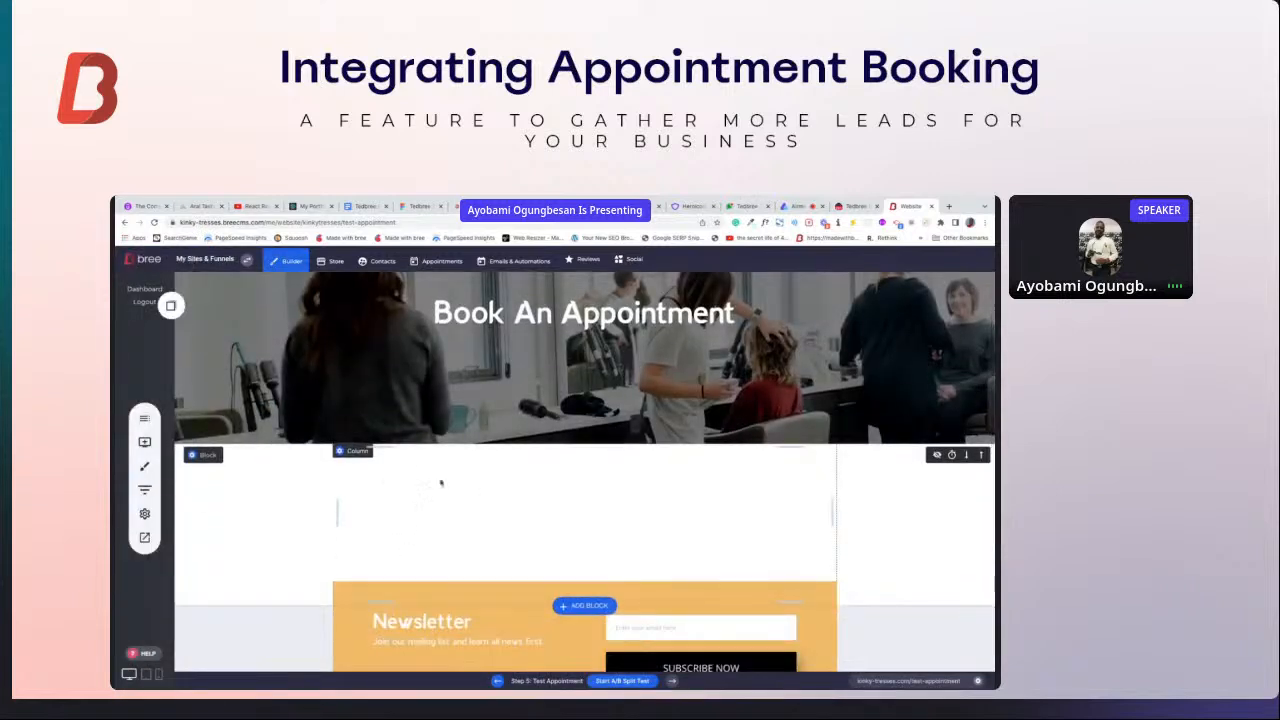
click(145, 442)
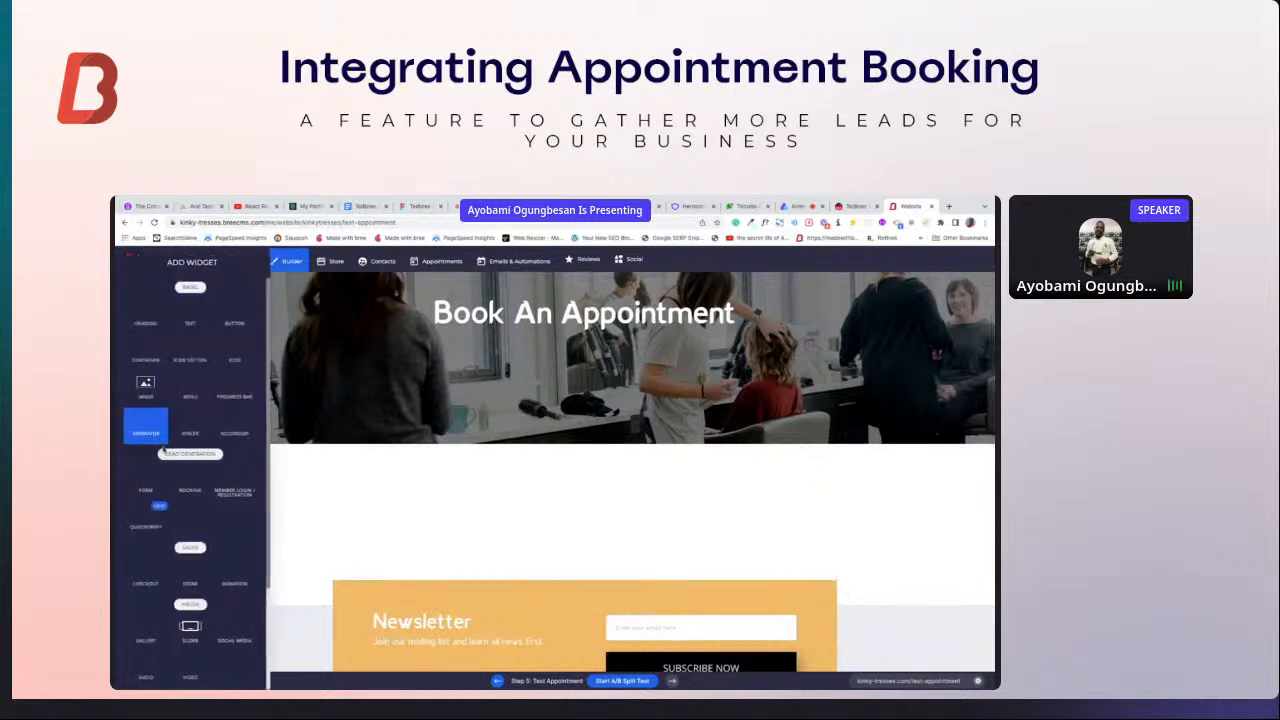
scroll(172, 454, down, 1)
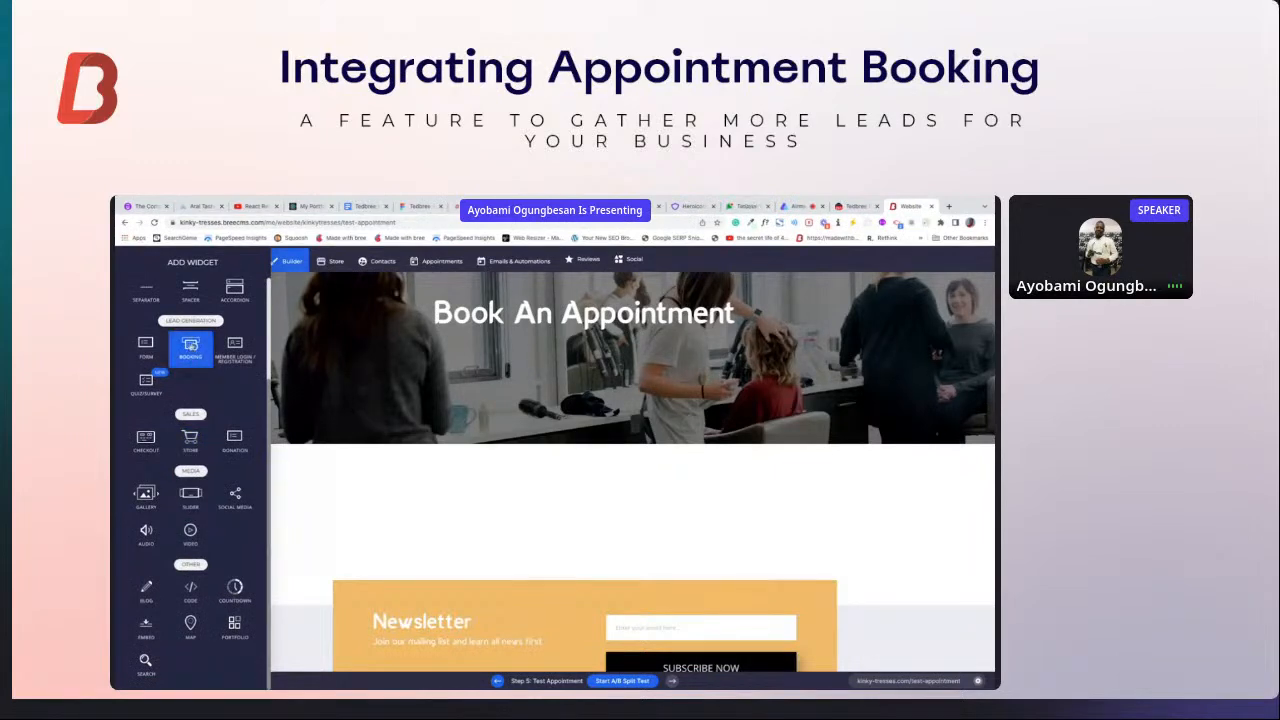
drag(202, 360, 454, 475)
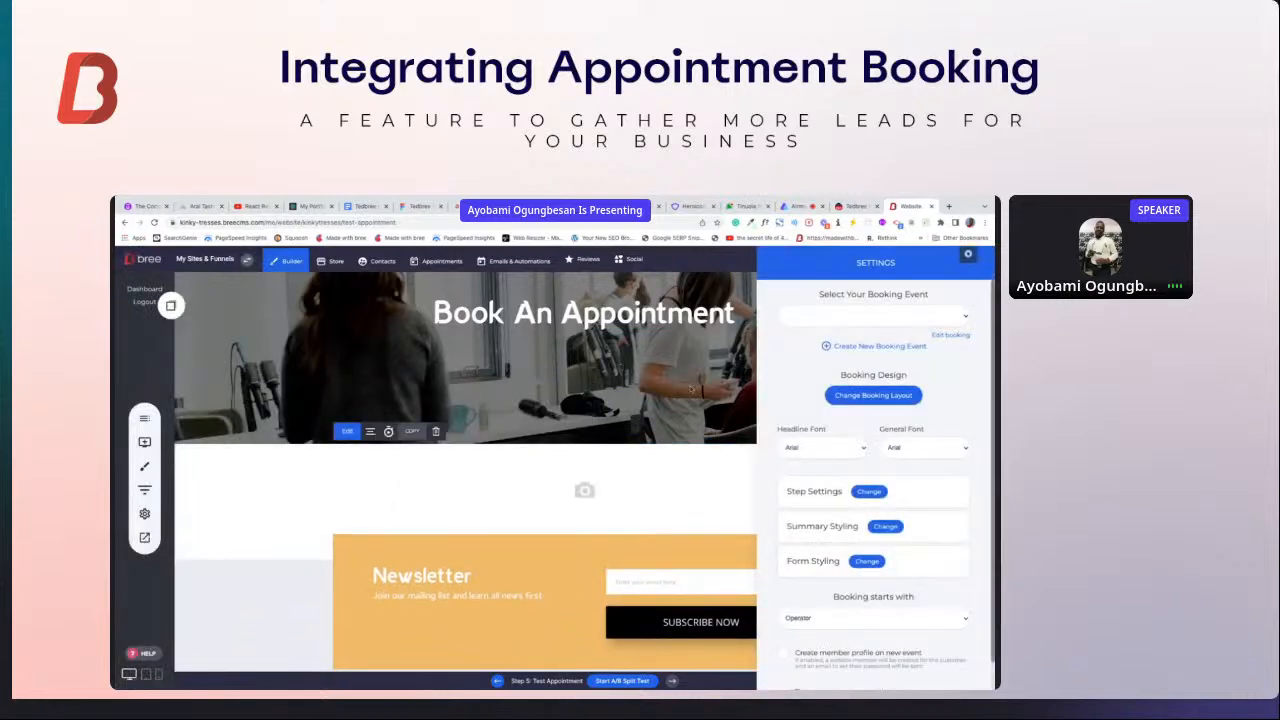
click(893, 317)
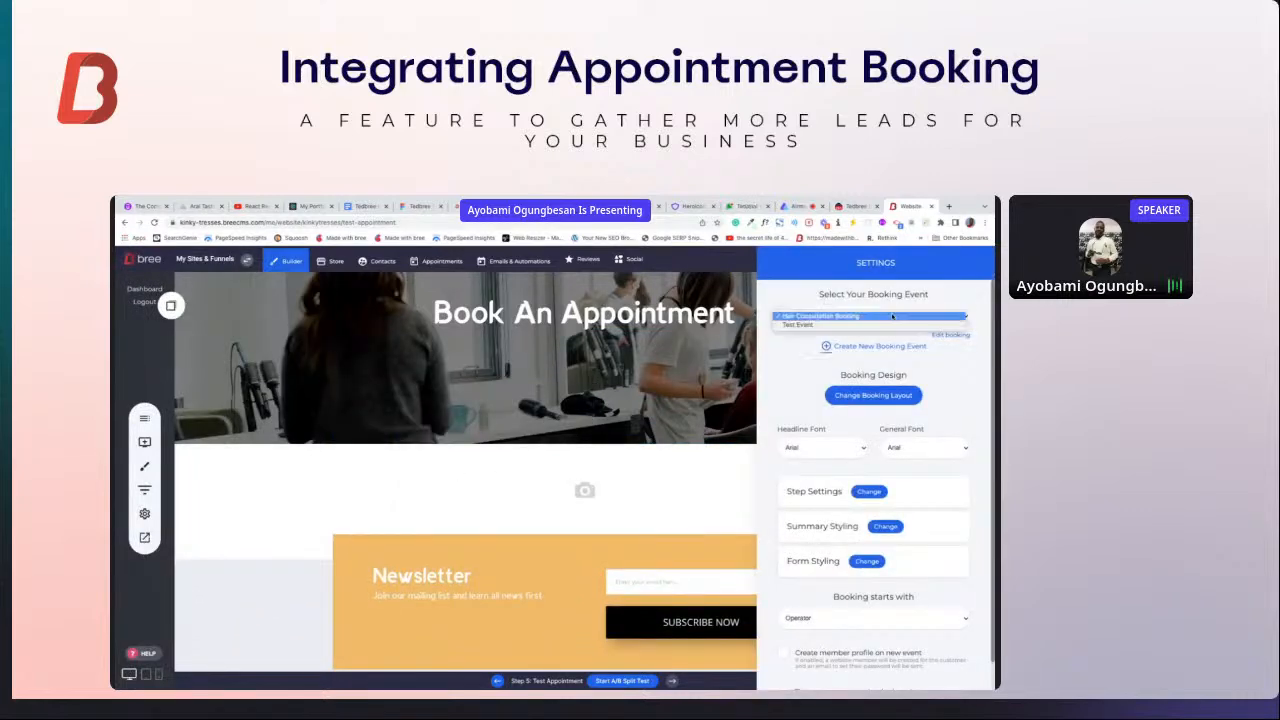
click(816, 325)
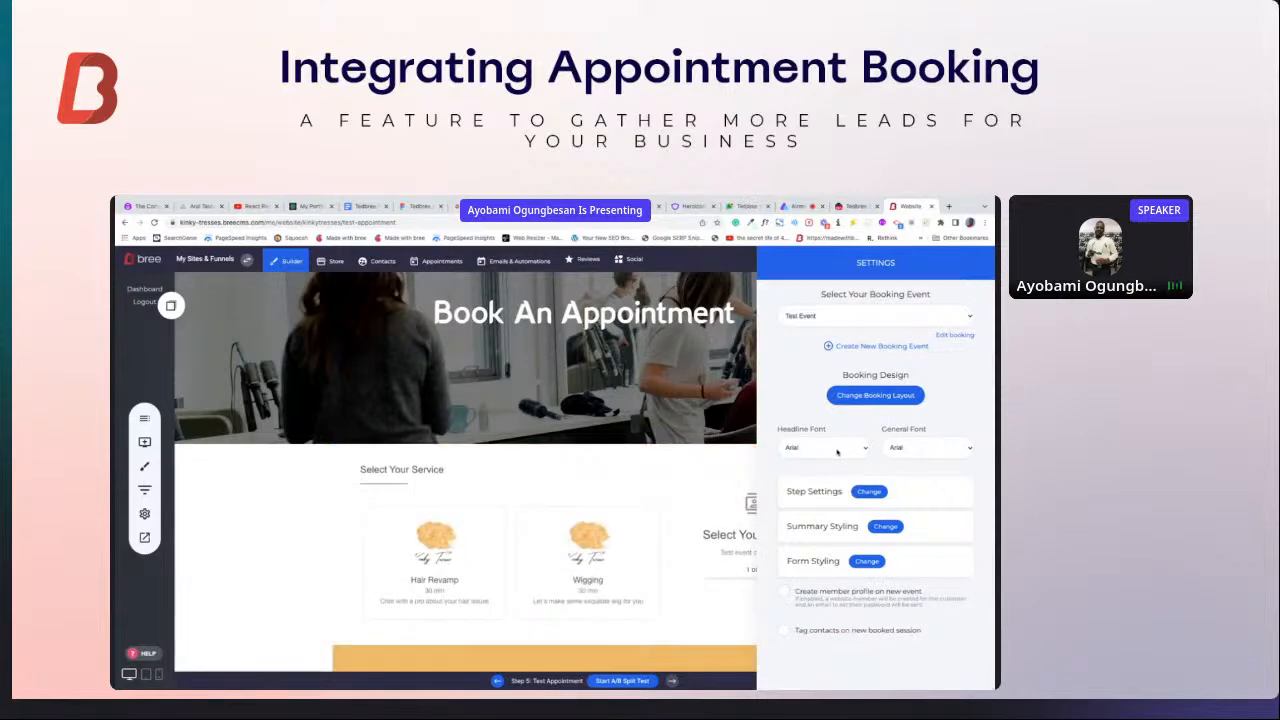
Set the booking widget's headline font to Lyncer-Bold and its general font to Source Sans Pro, and save the page
click(842, 446)
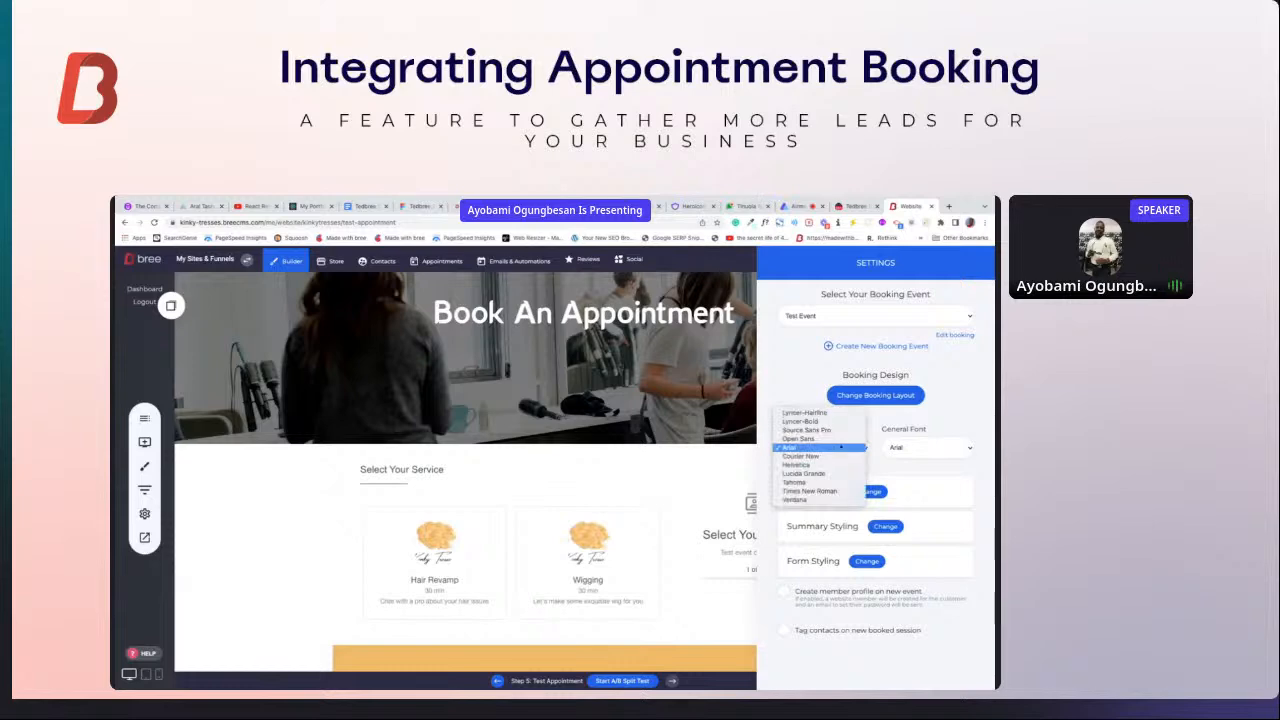
click(829, 422)
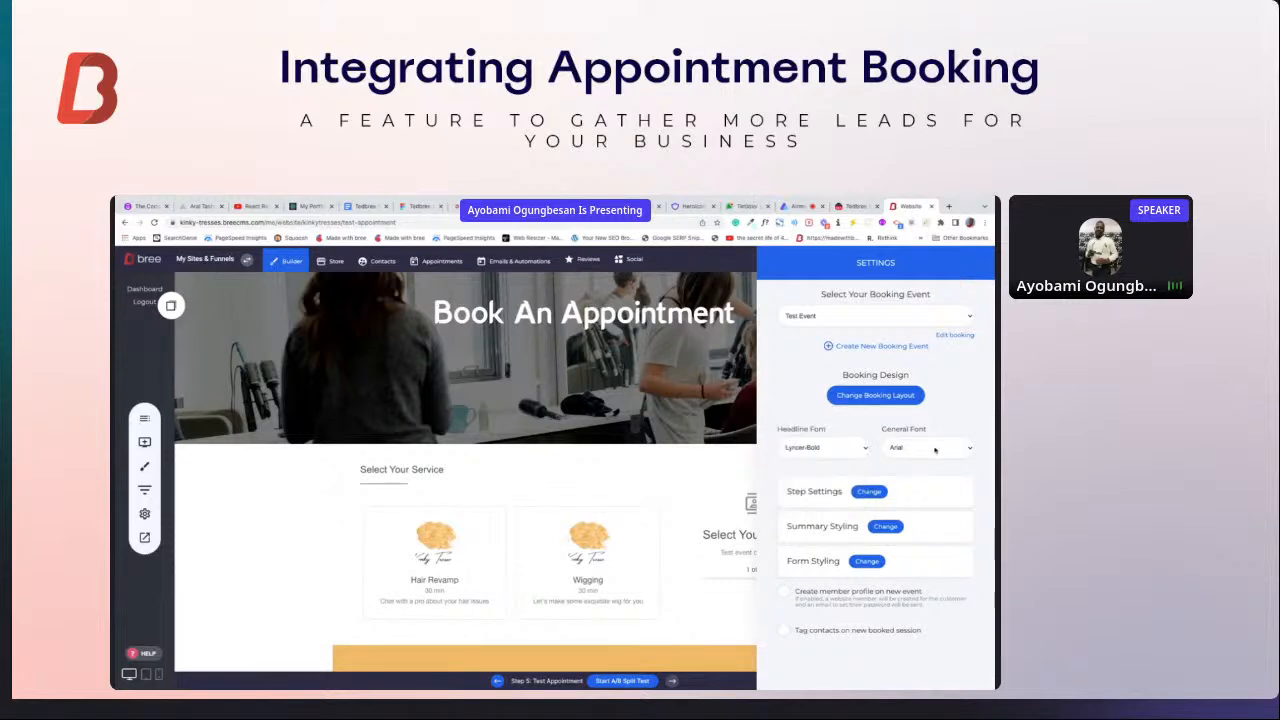
click(932, 449)
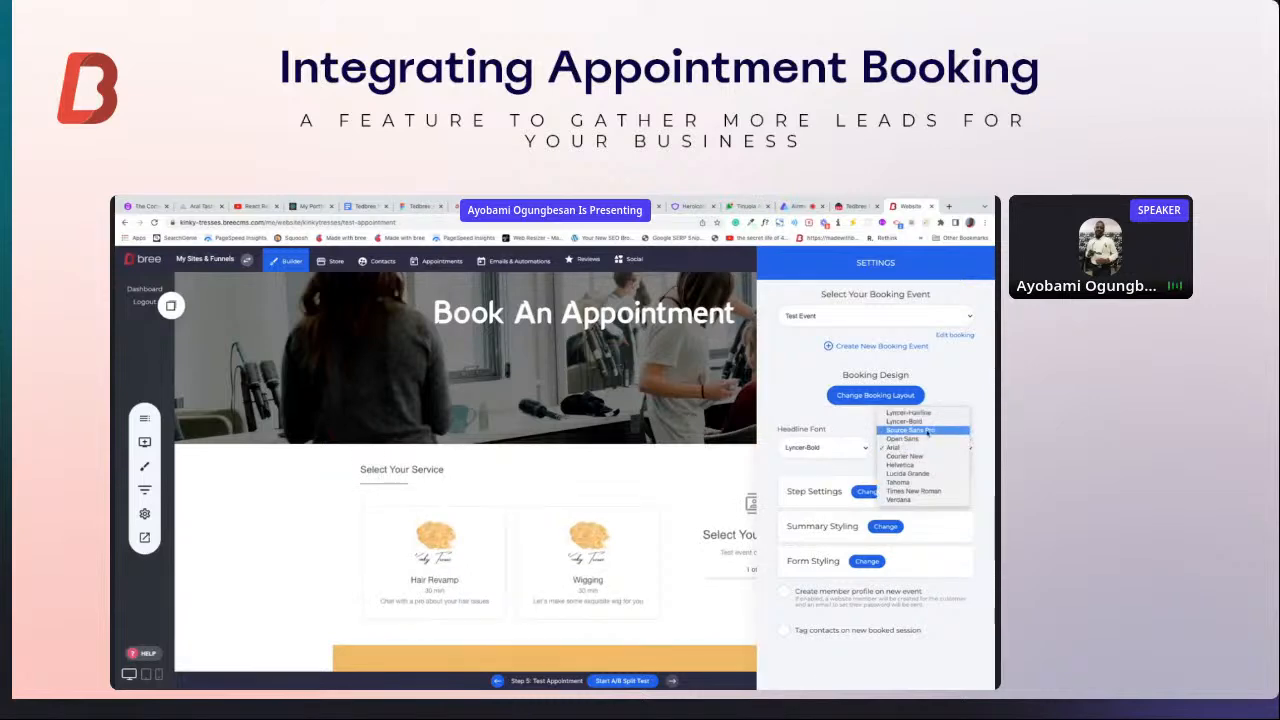
click(928, 431)
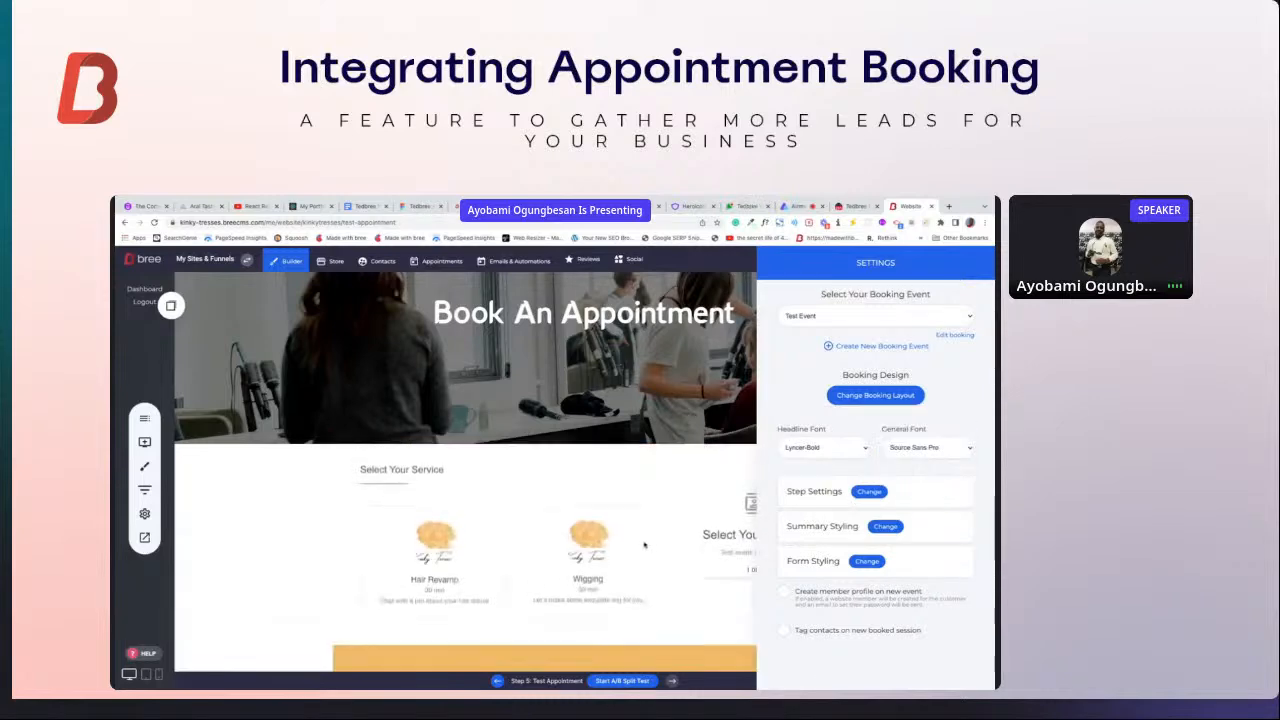
click(689, 540)
scroll(689, 540, down, 1)
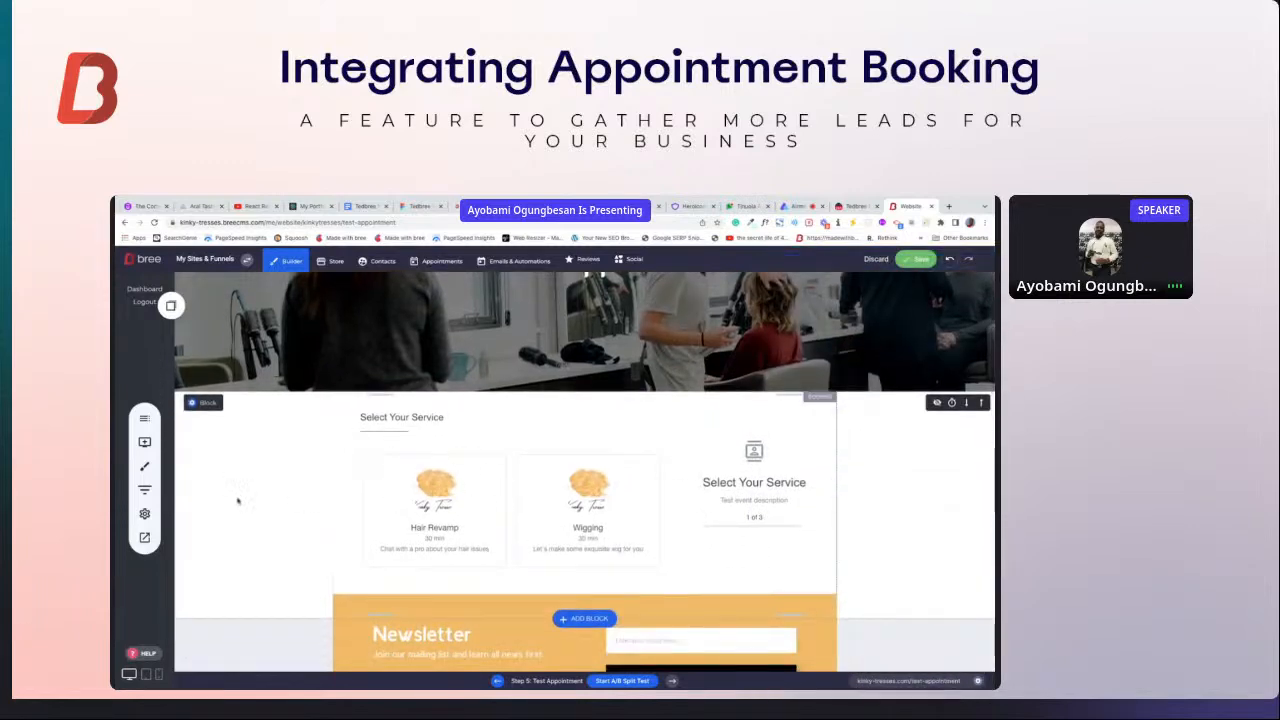
click(919, 259)
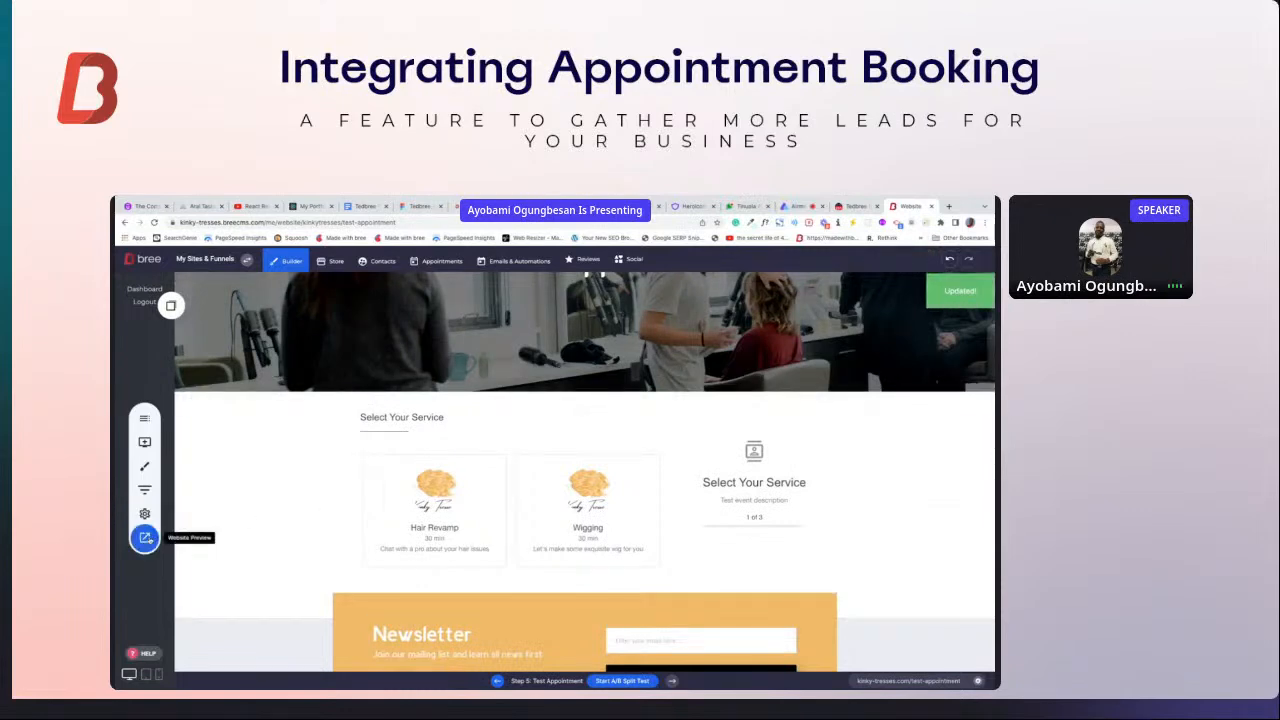
Preview the Test Appointment page in a new tab, check the service selection section, and return to the page builder
click(145, 538)
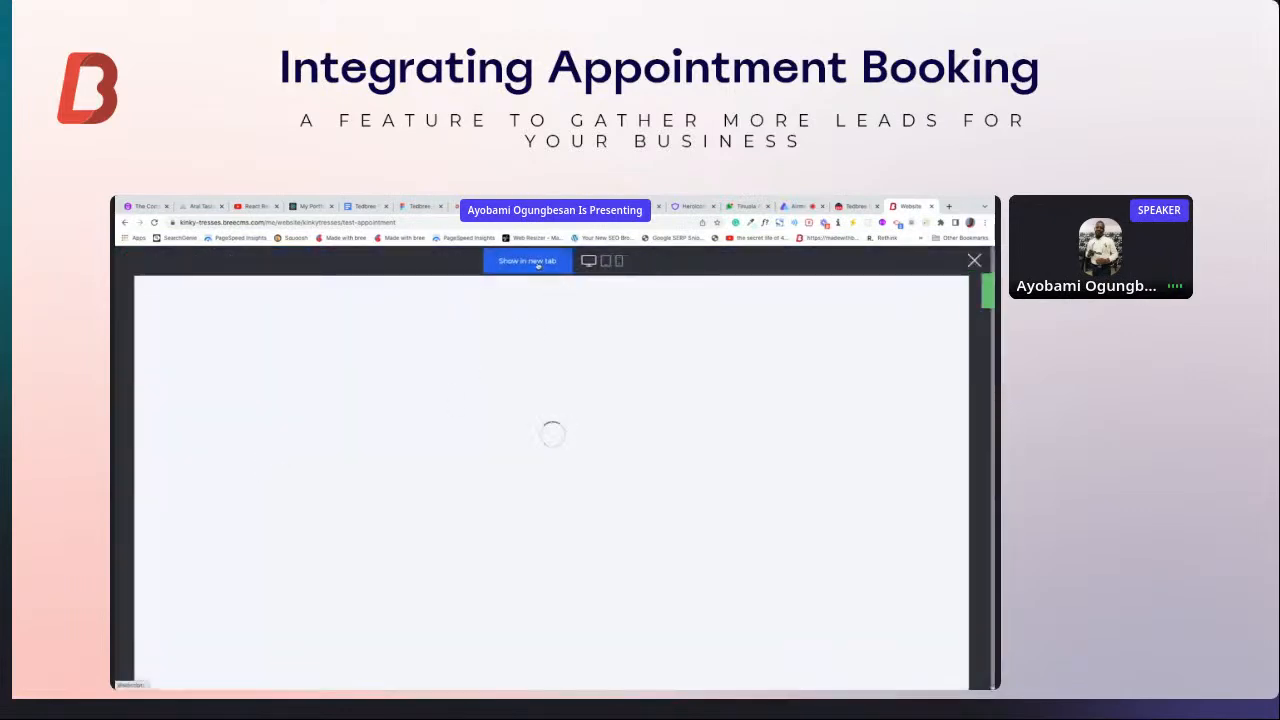
click(527, 261)
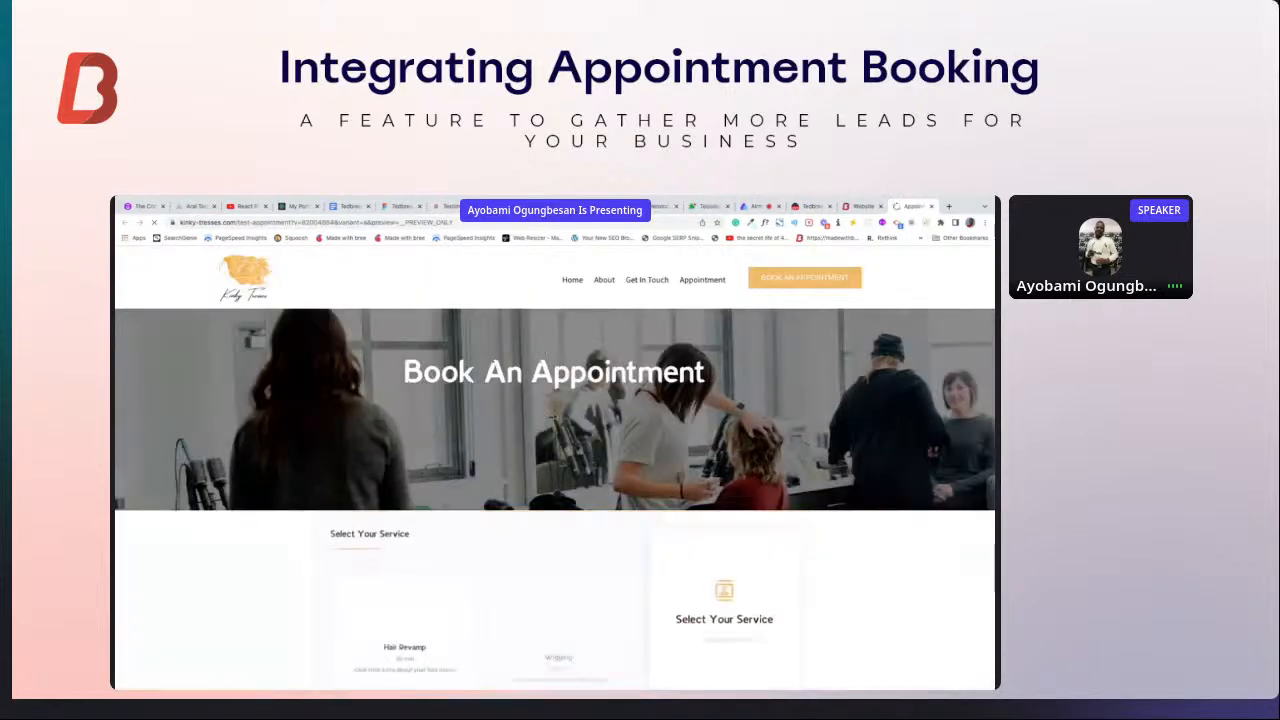
scroll(451, 428, down, 3)
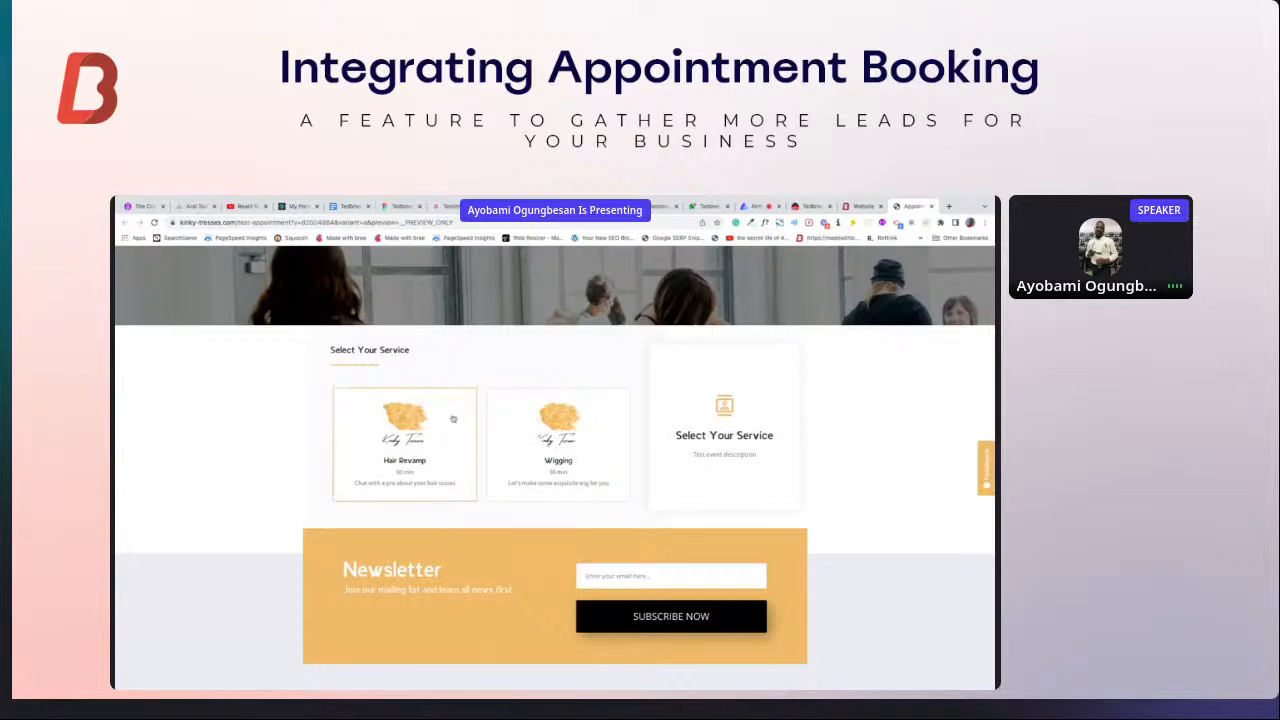
click(860, 206)
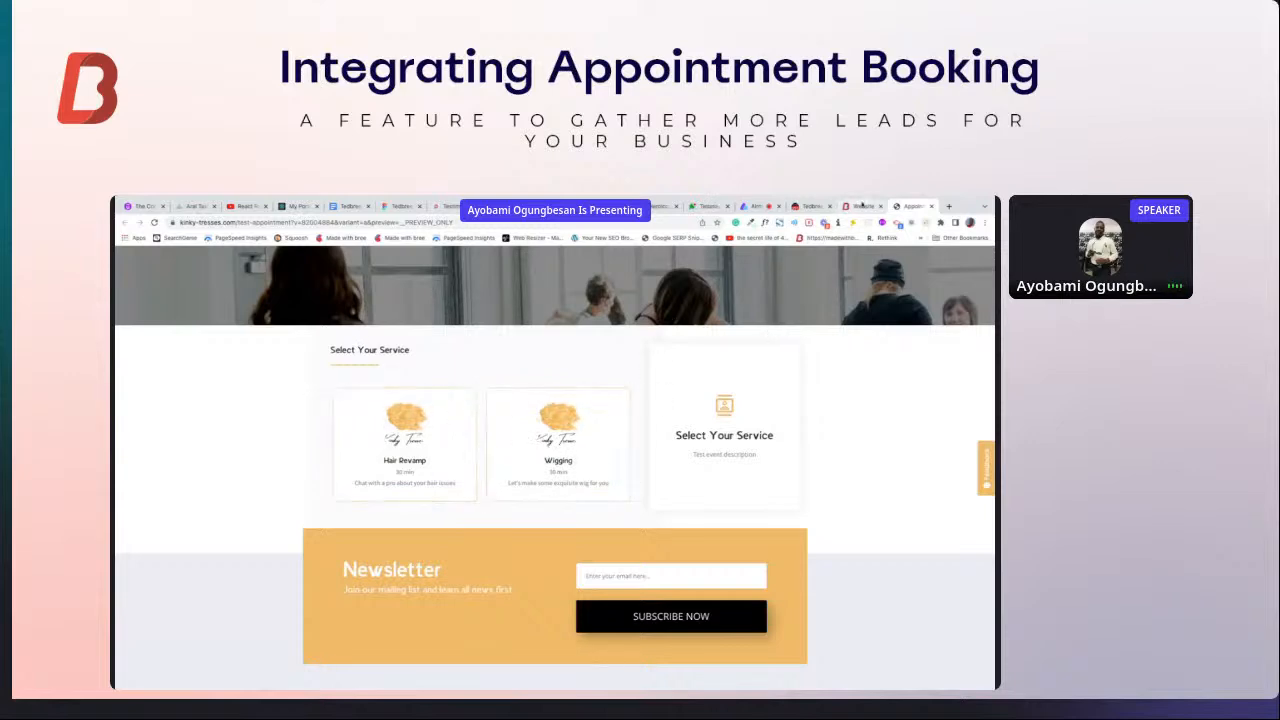
click(974, 261)
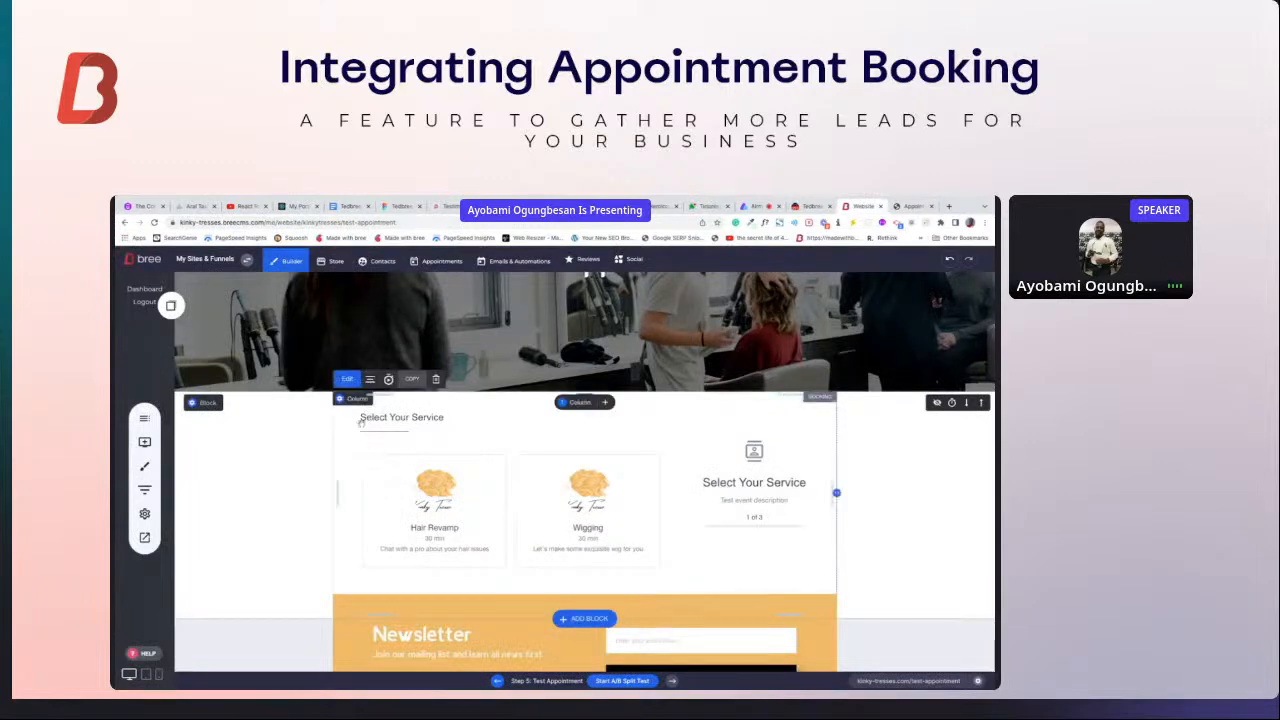
Change the booking widget's layout to the design with the summary header above the calendar
click(951, 402)
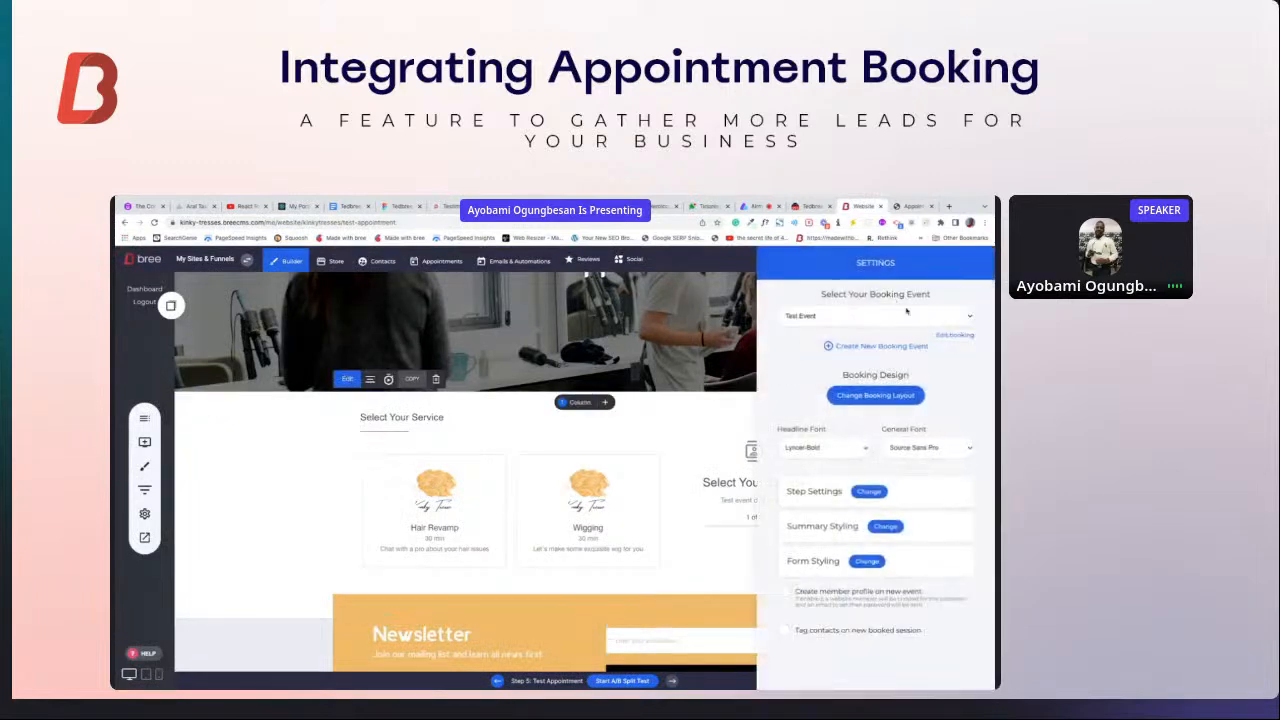
click(884, 397)
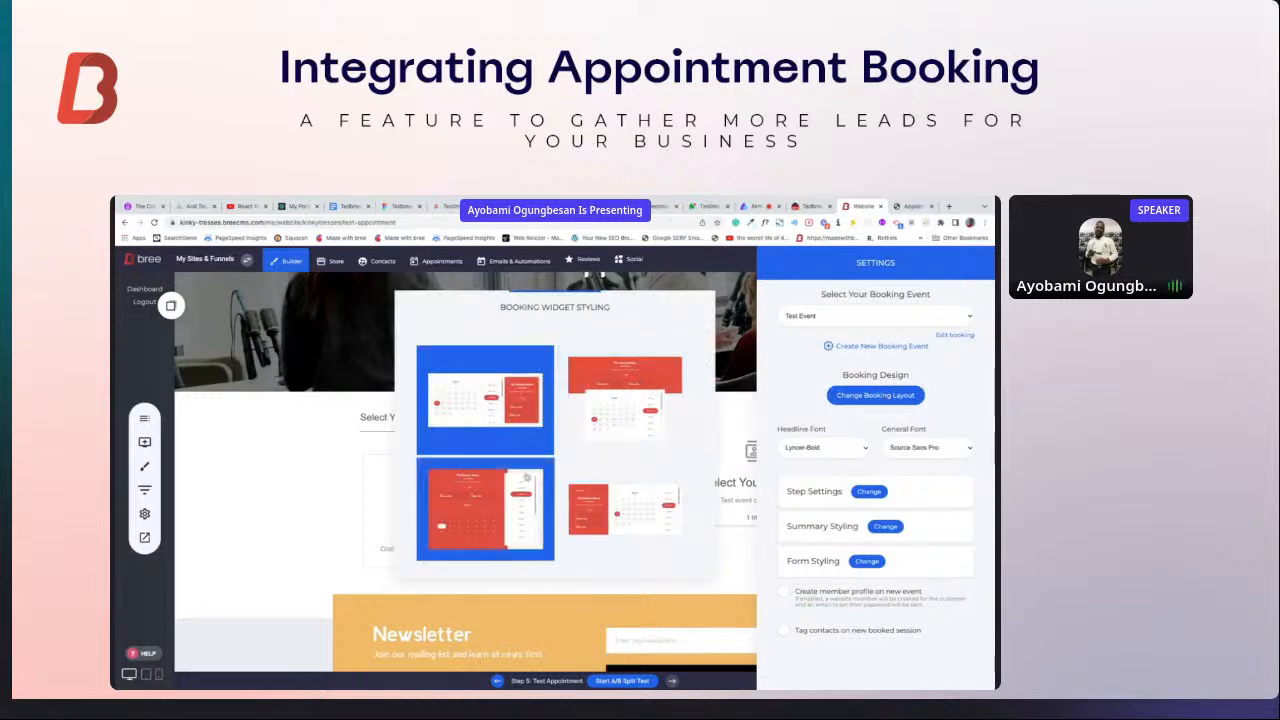
click(630, 388)
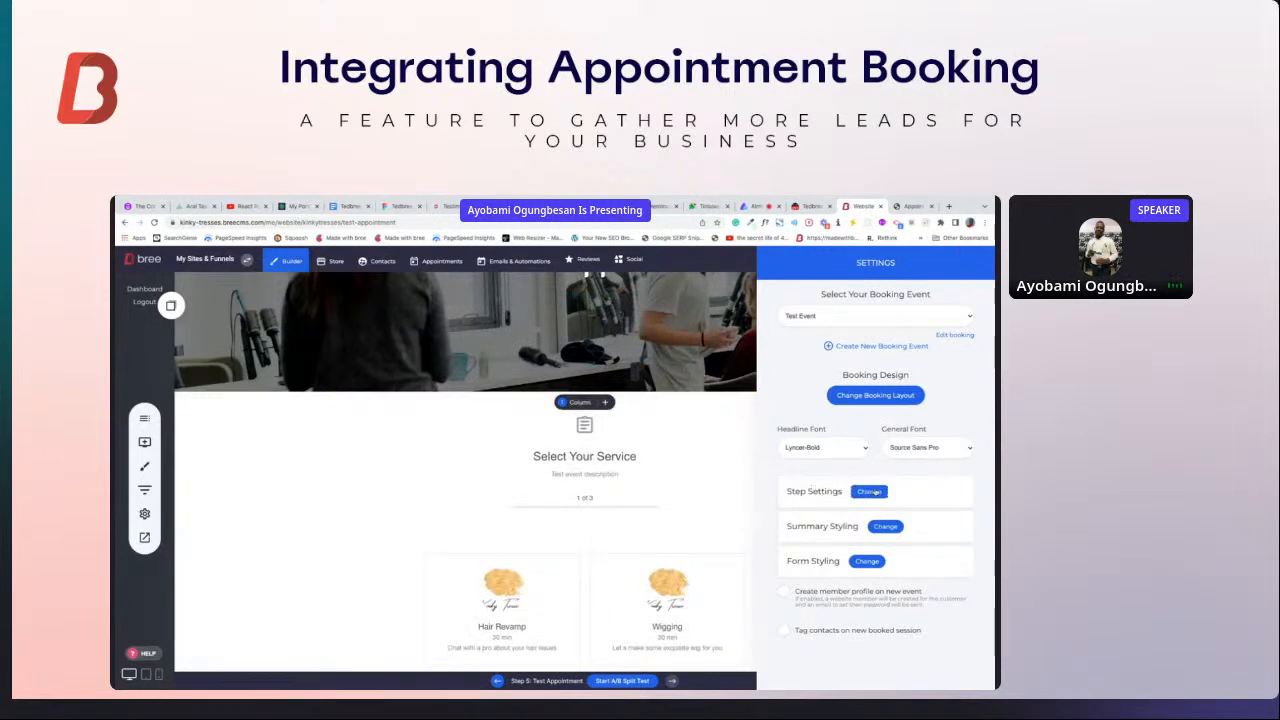
In the booking widget's step settings, set the background to the global orange, the font to black and the active color to green
click(870, 491)
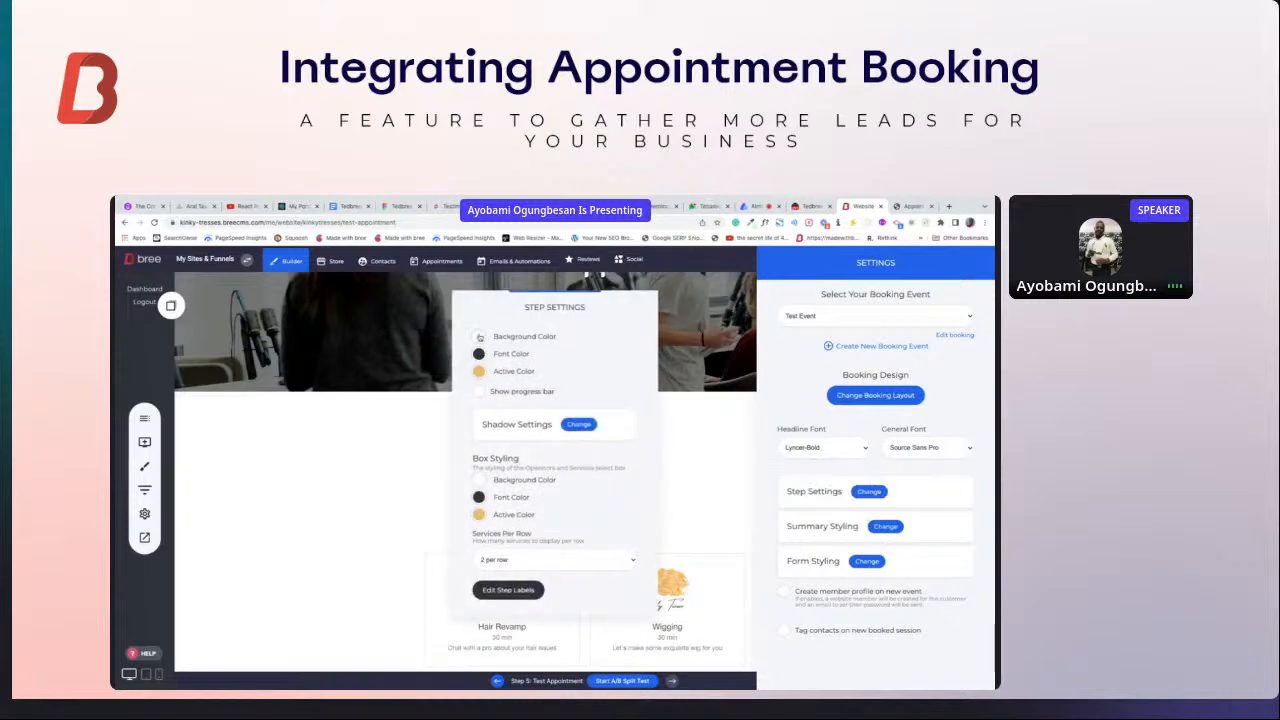
click(479, 337)
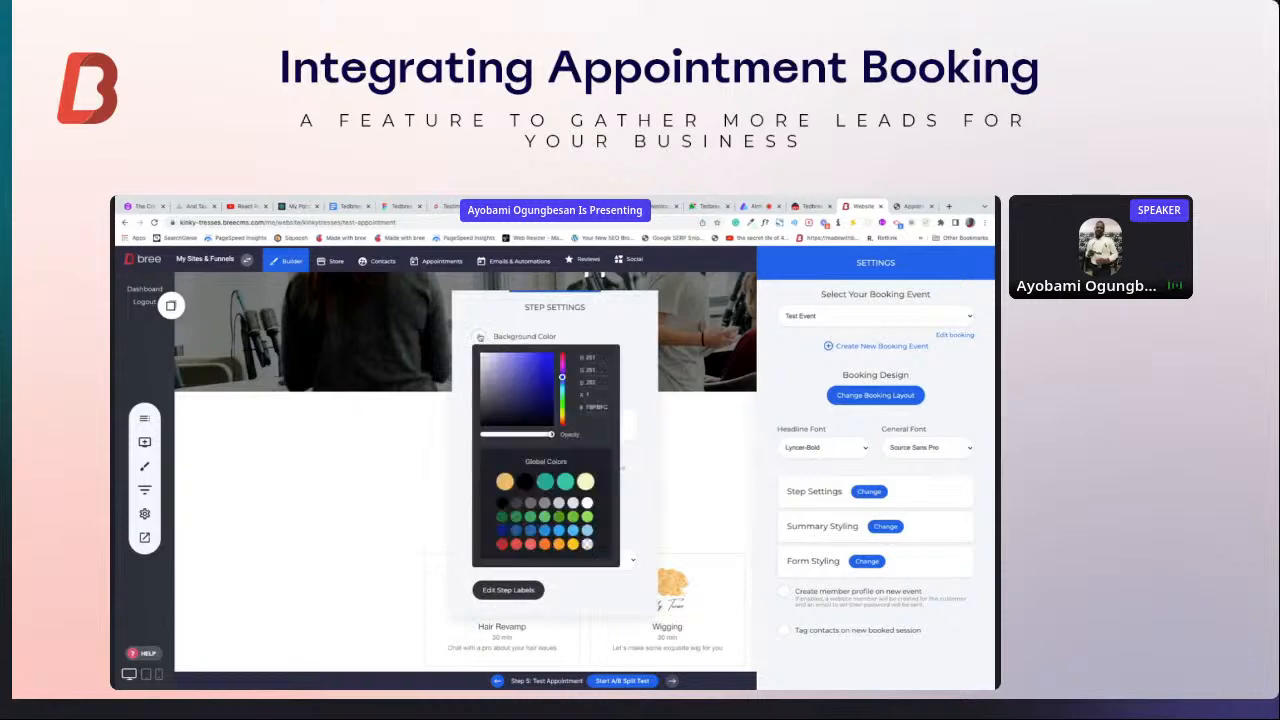
click(505, 482)
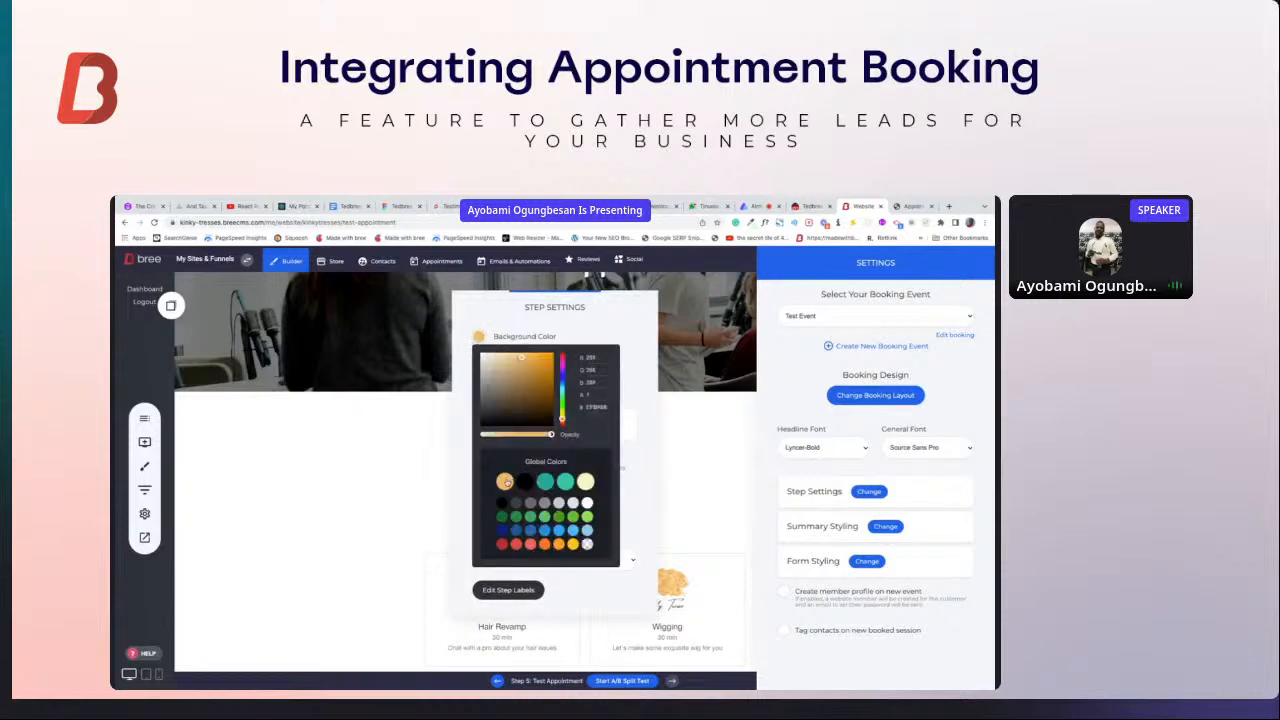
click(468, 388)
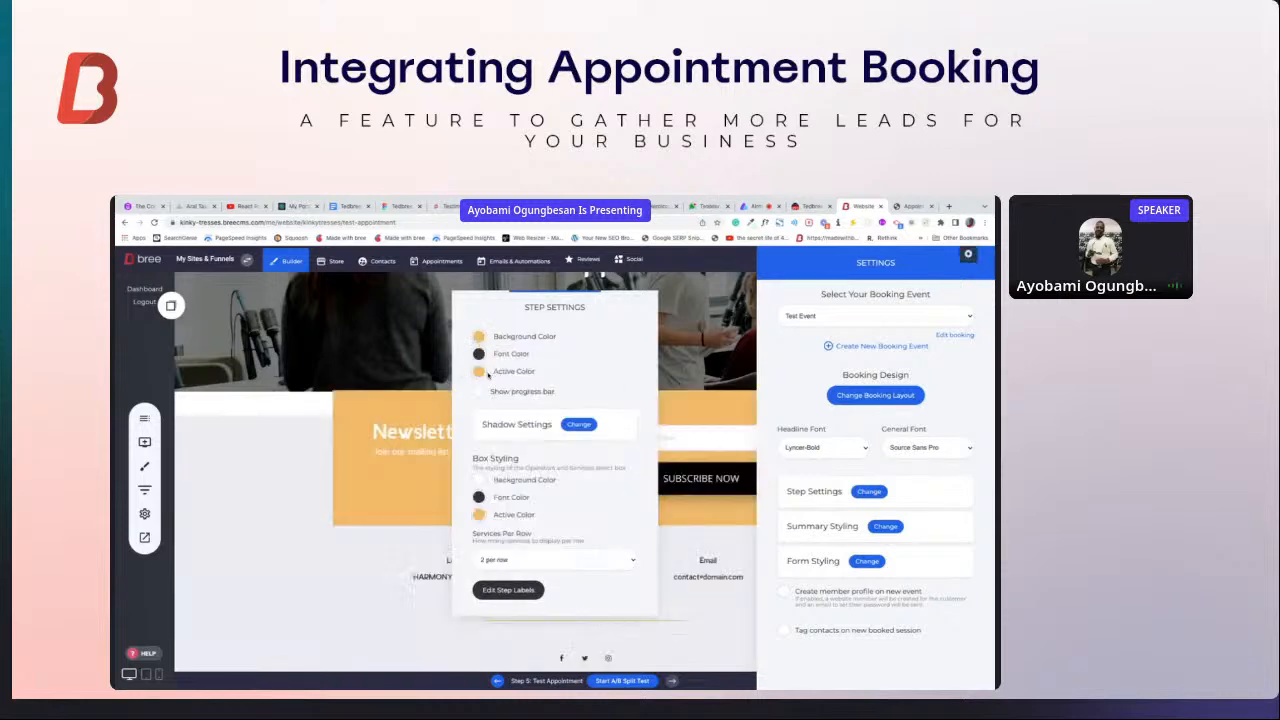
click(479, 354)
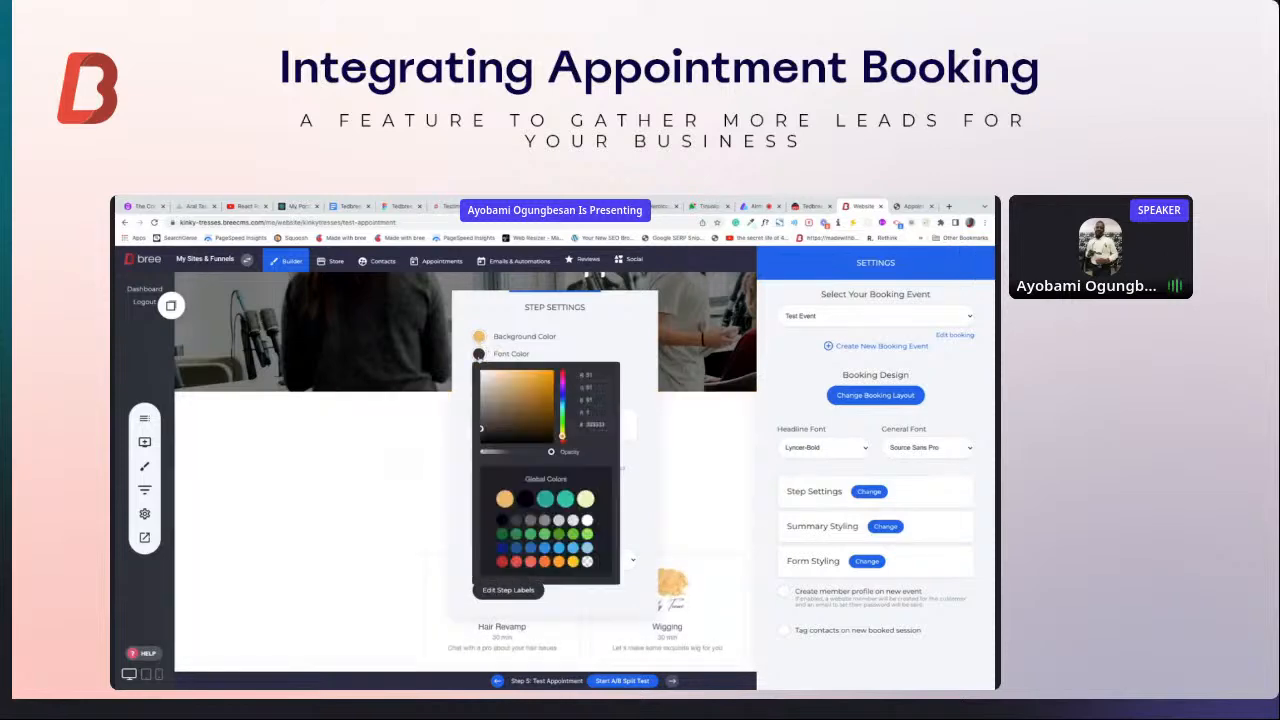
click(526, 500)
click(456, 363)
click(479, 371)
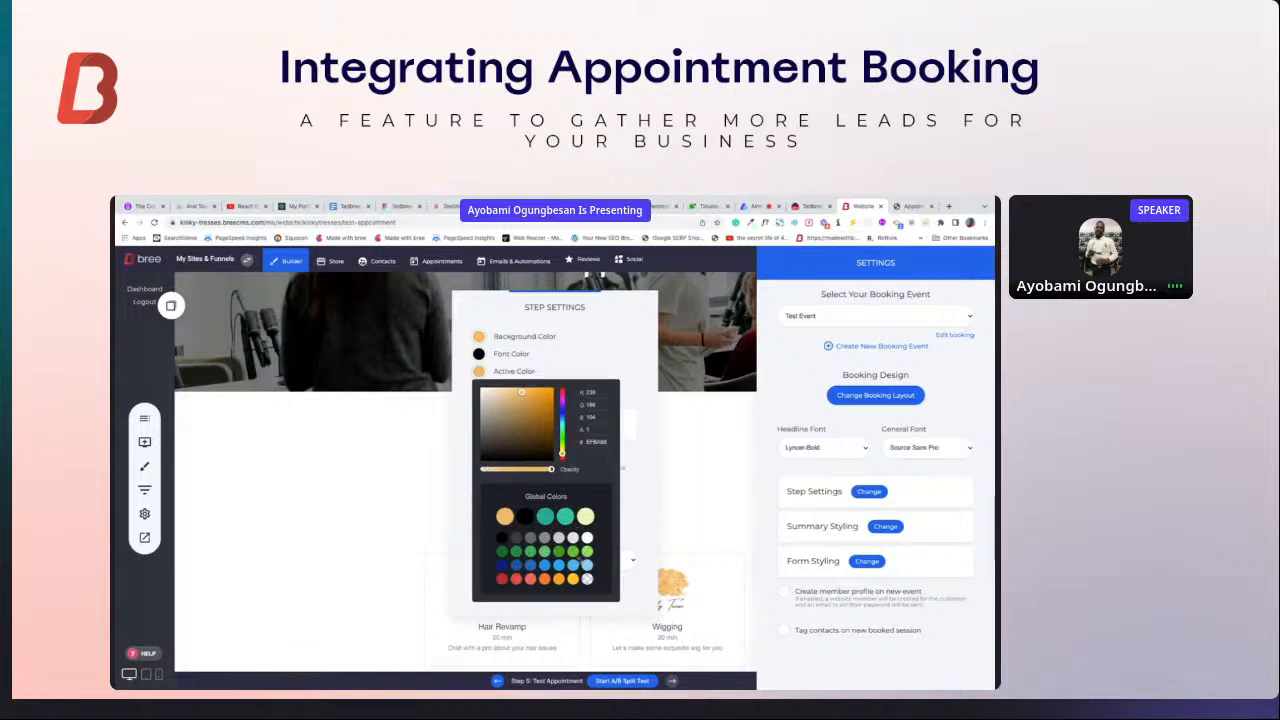
click(566, 516)
click(481, 385)
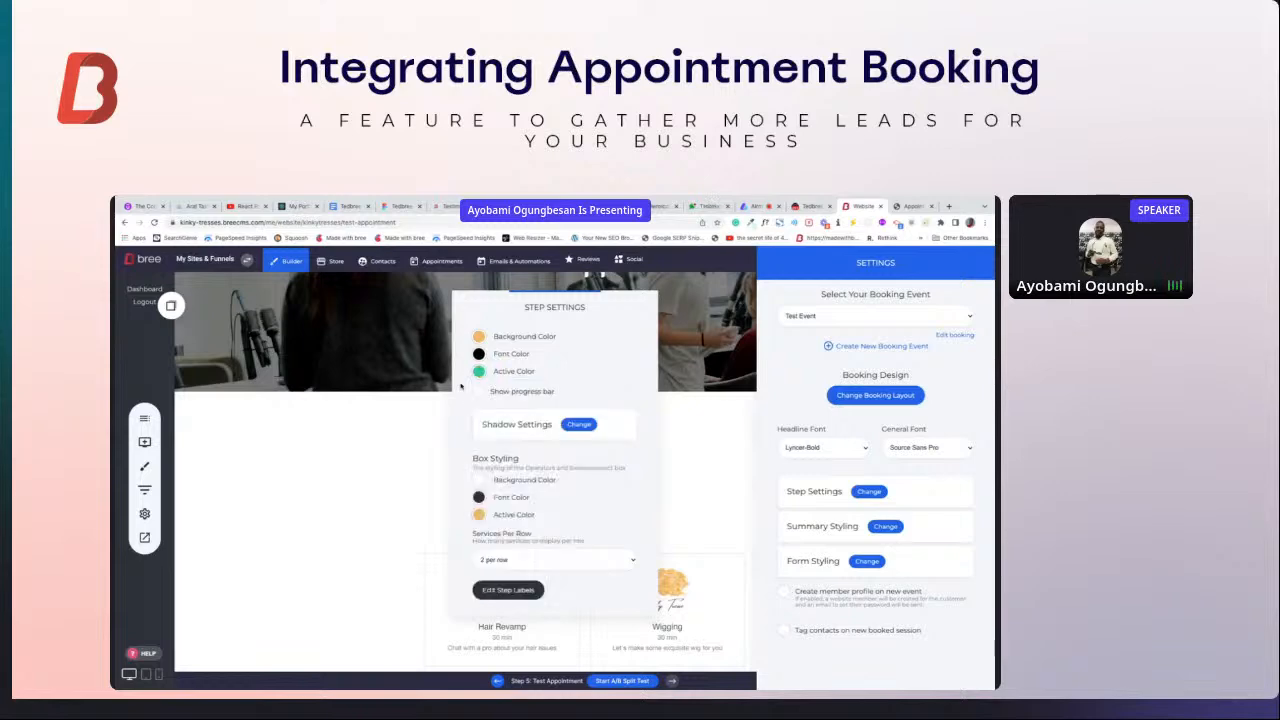
View the step shadow settings, close the widget settings and save the page
click(577, 425)
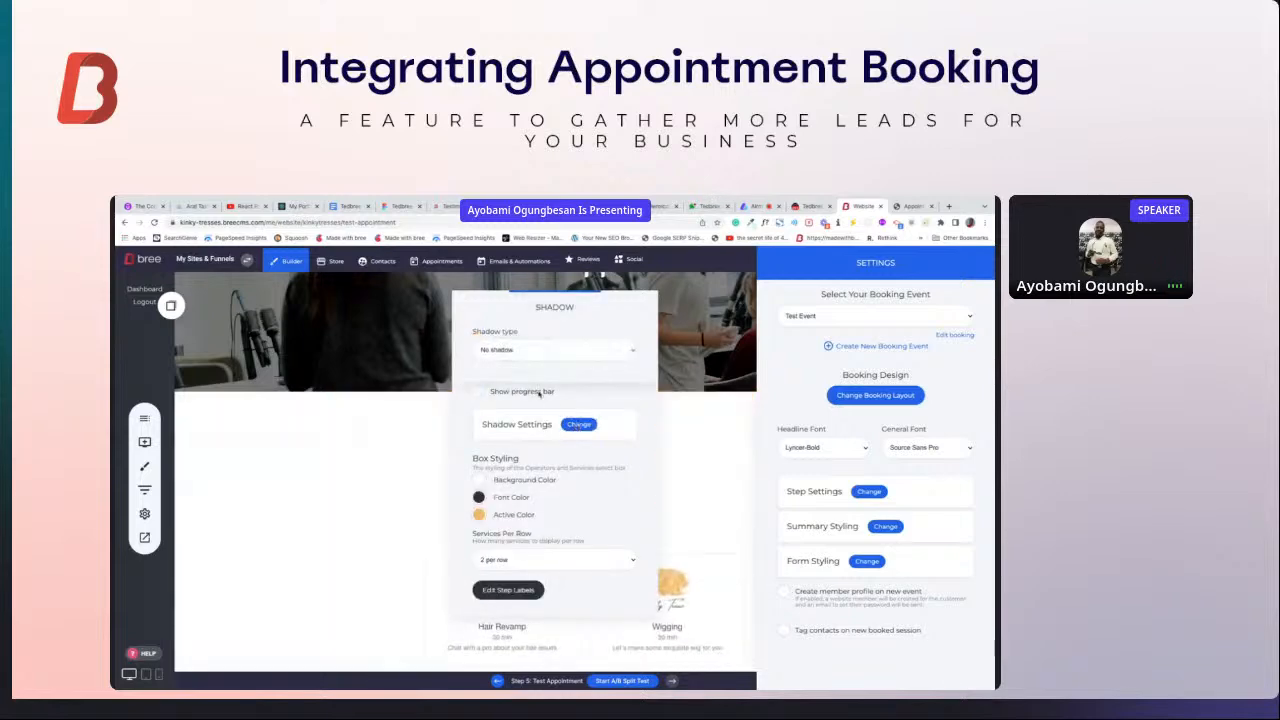
click(737, 501)
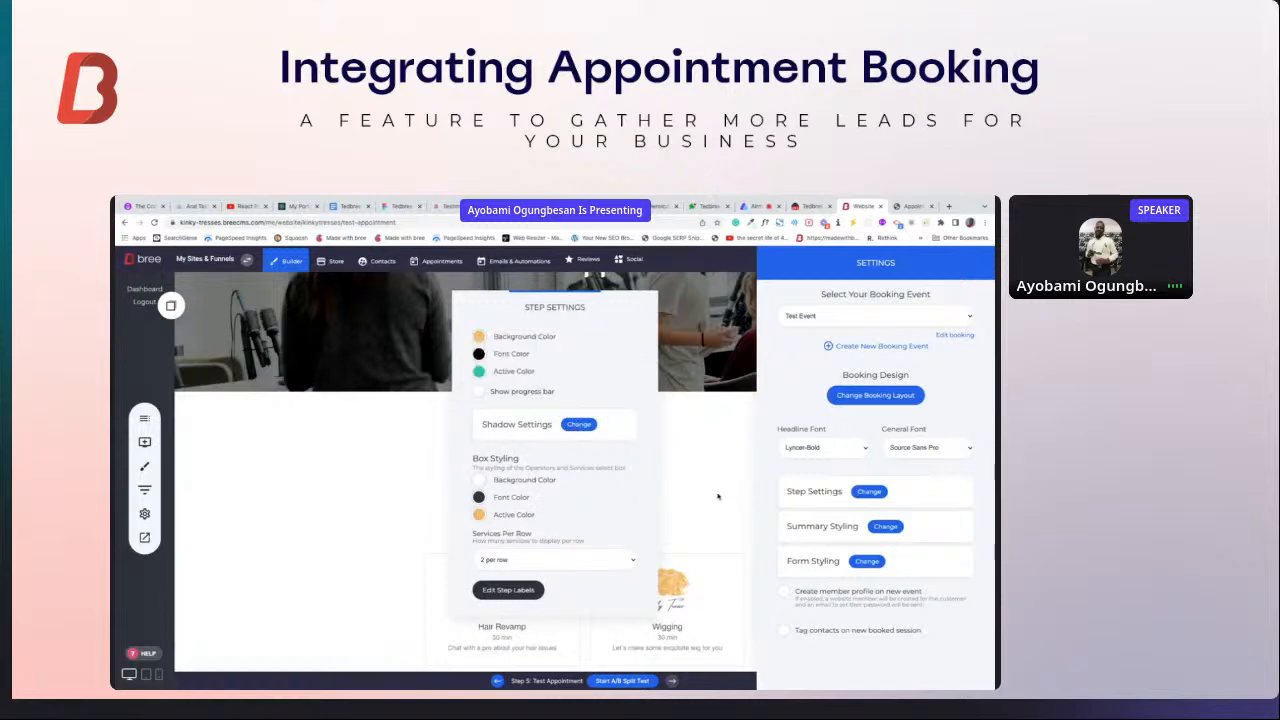
click(715, 494)
click(665, 499)
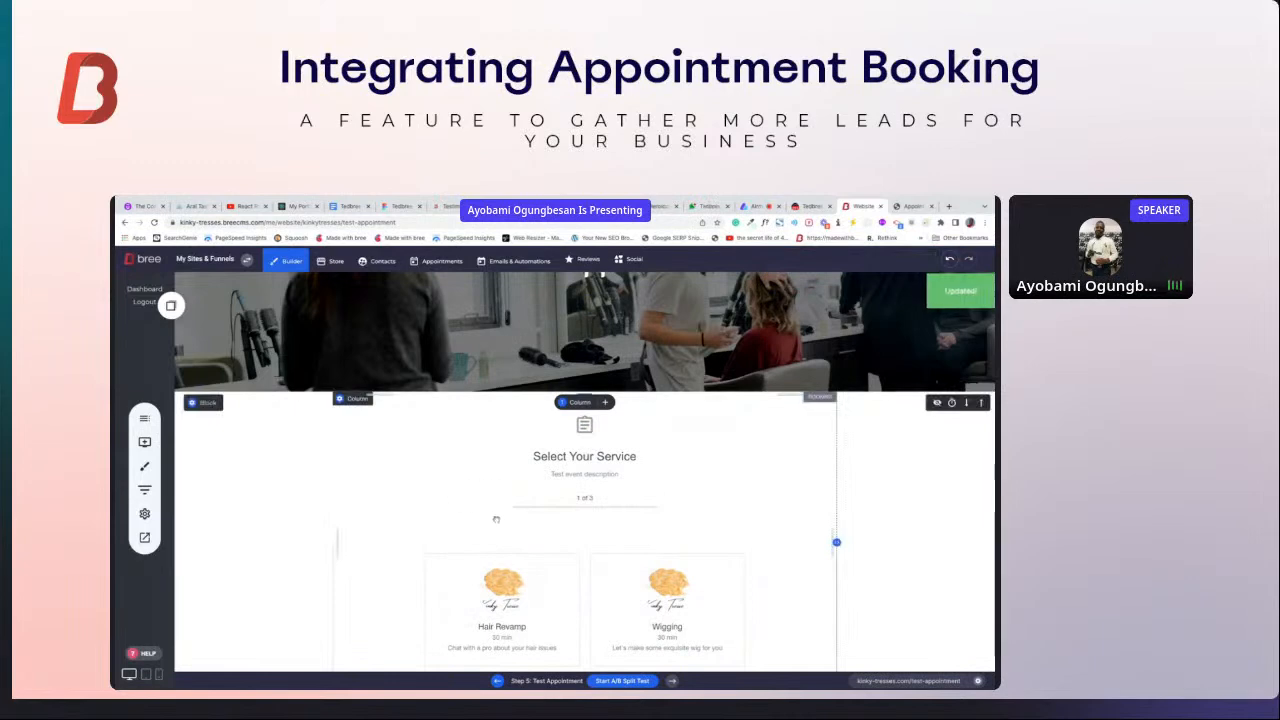
Reload the page preview and inspect the restyled booking widget down to the Newsletter section
click(907, 206)
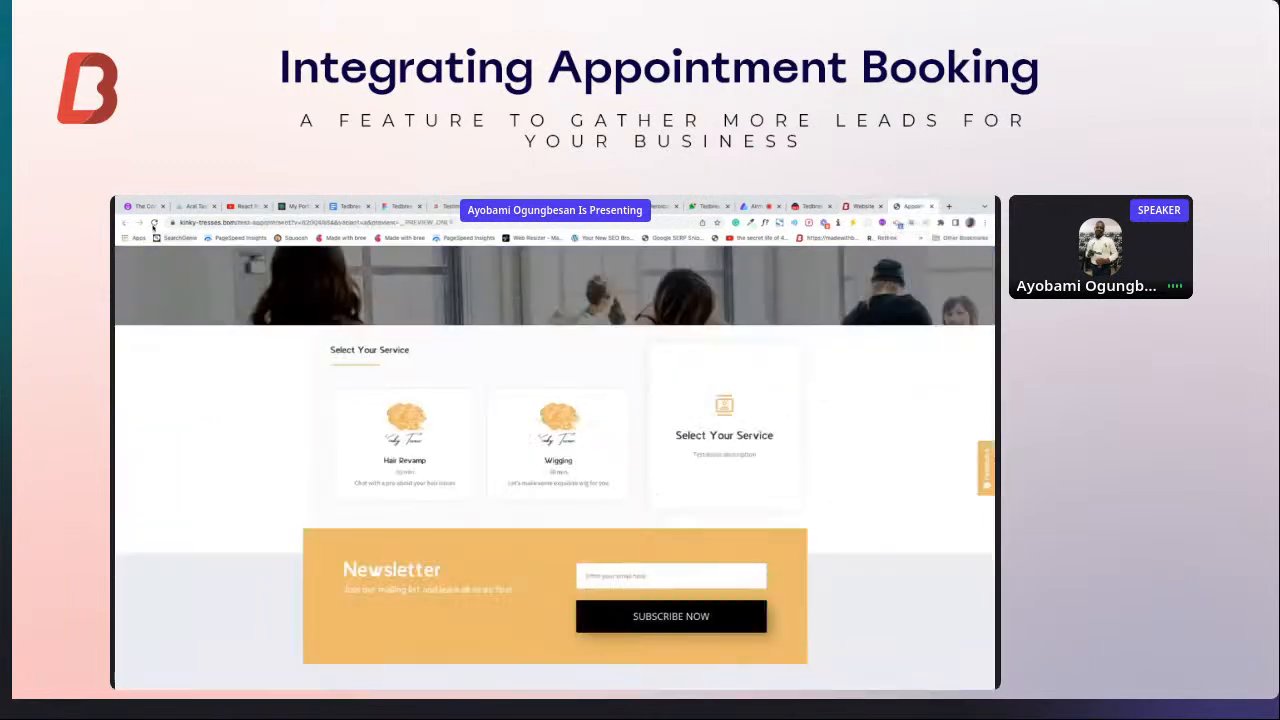
click(153, 223)
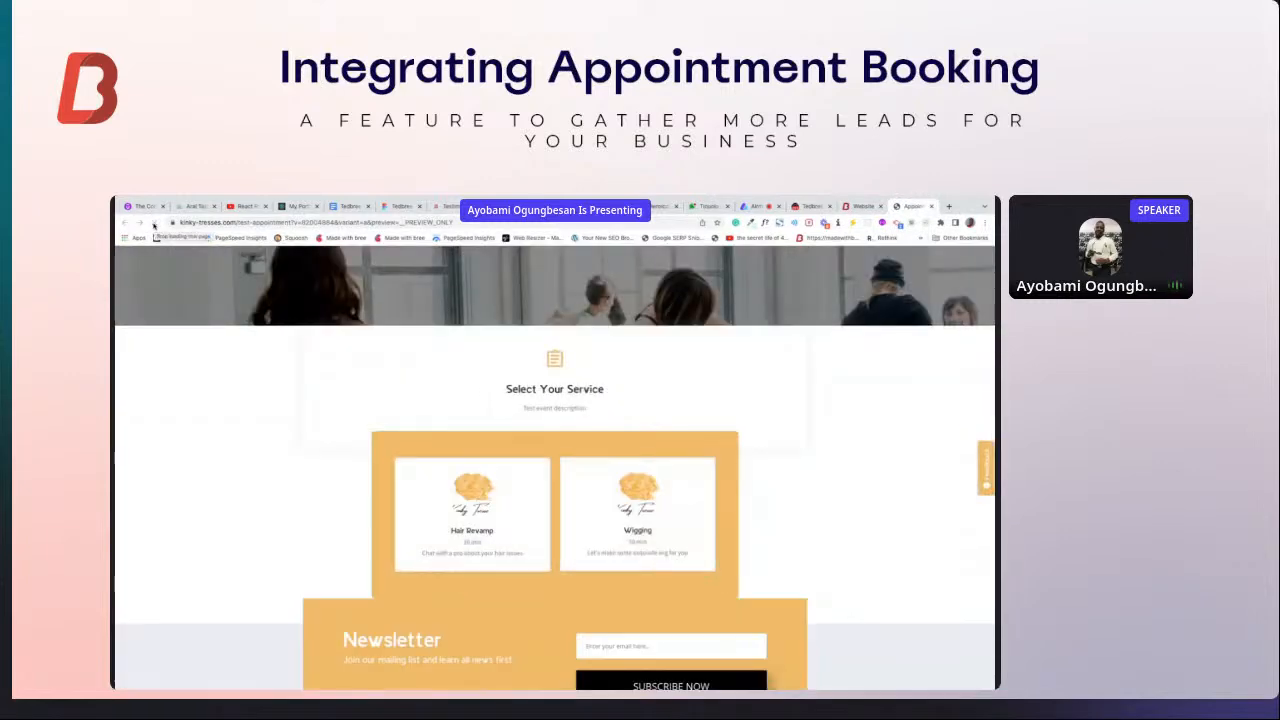
scroll(441, 423, down, 3)
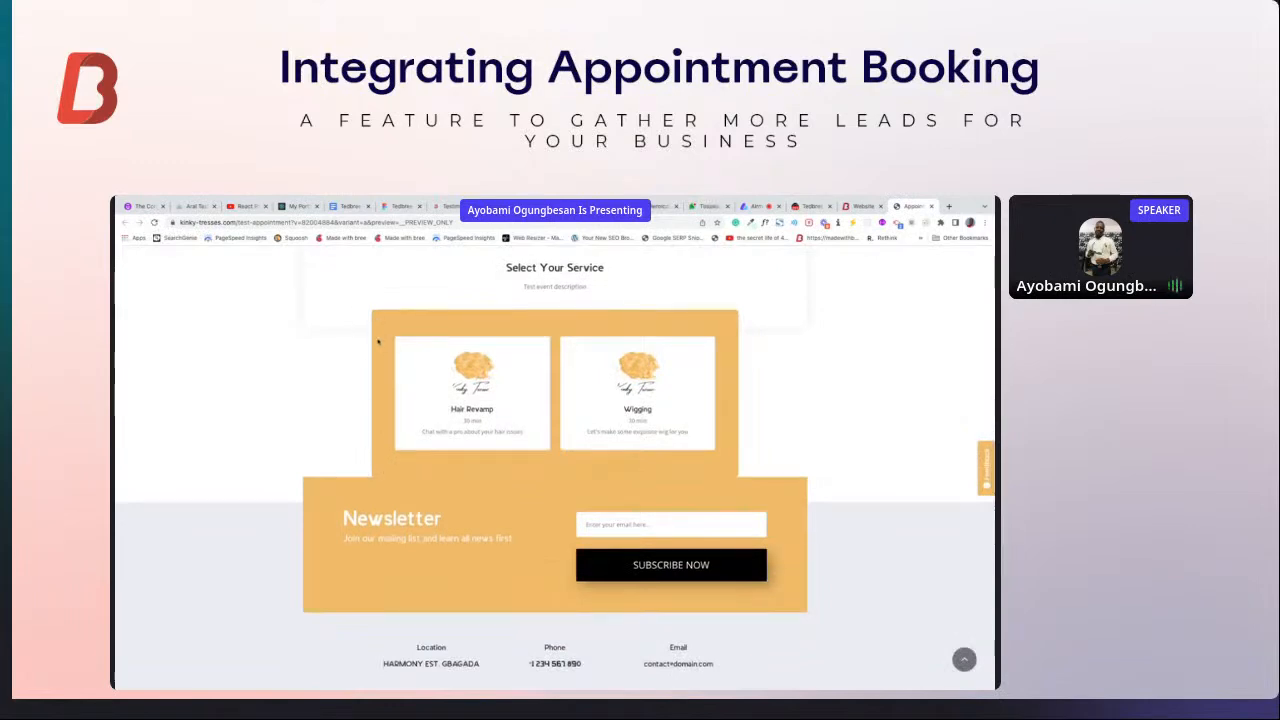
Increase the spacing below the booking widget, above the Newsletter section, in the page builder and save the page
click(857, 206)
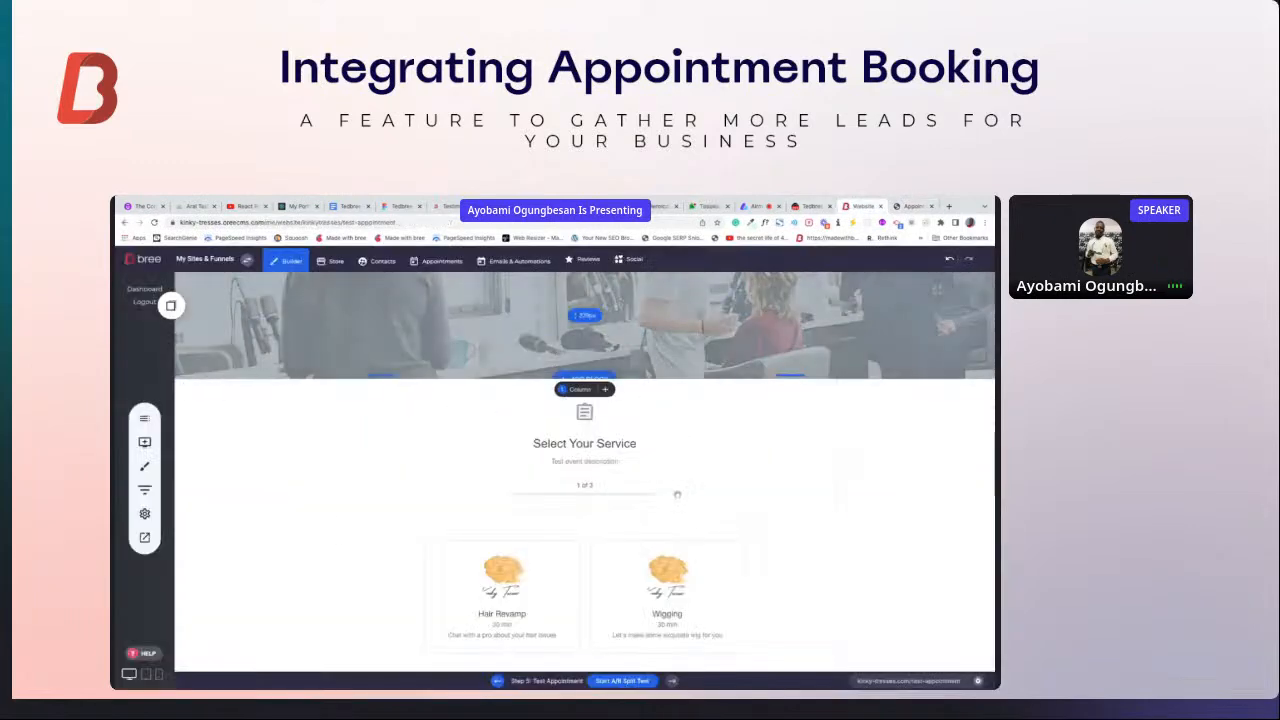
scroll(828, 476, down, 5)
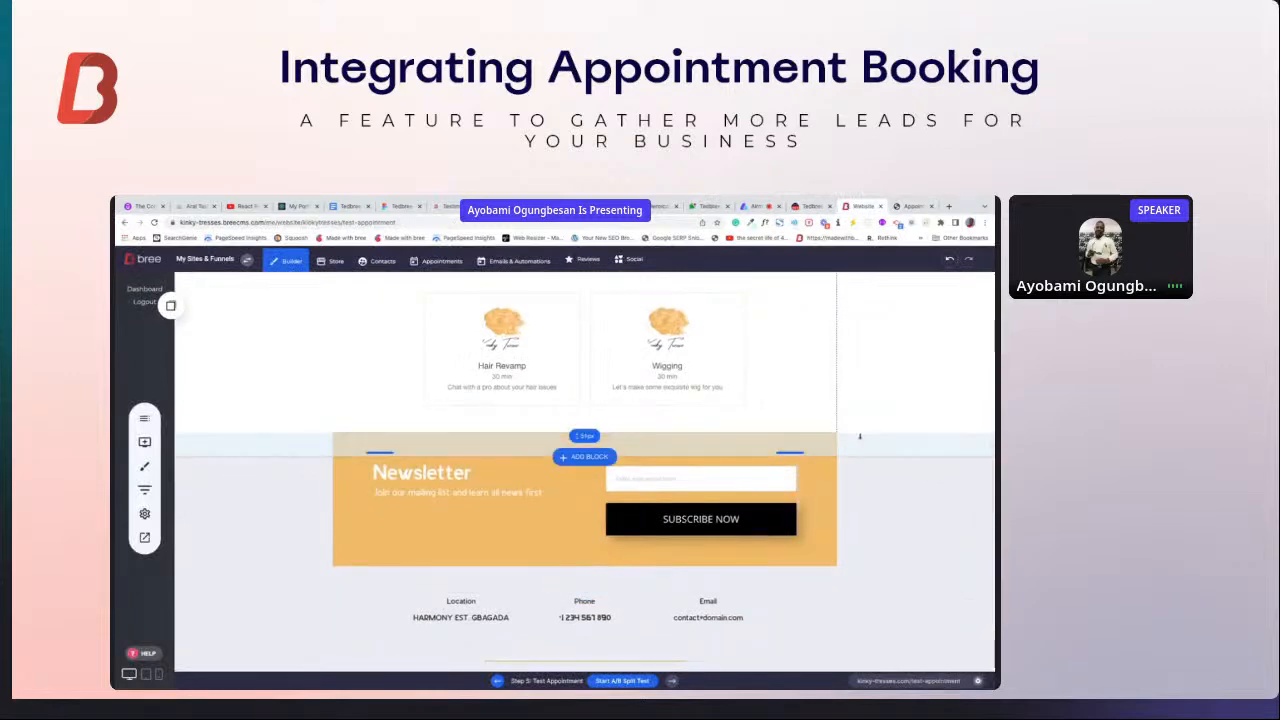
drag(860, 437, 871, 501)
scroll(837, 437, up, 3)
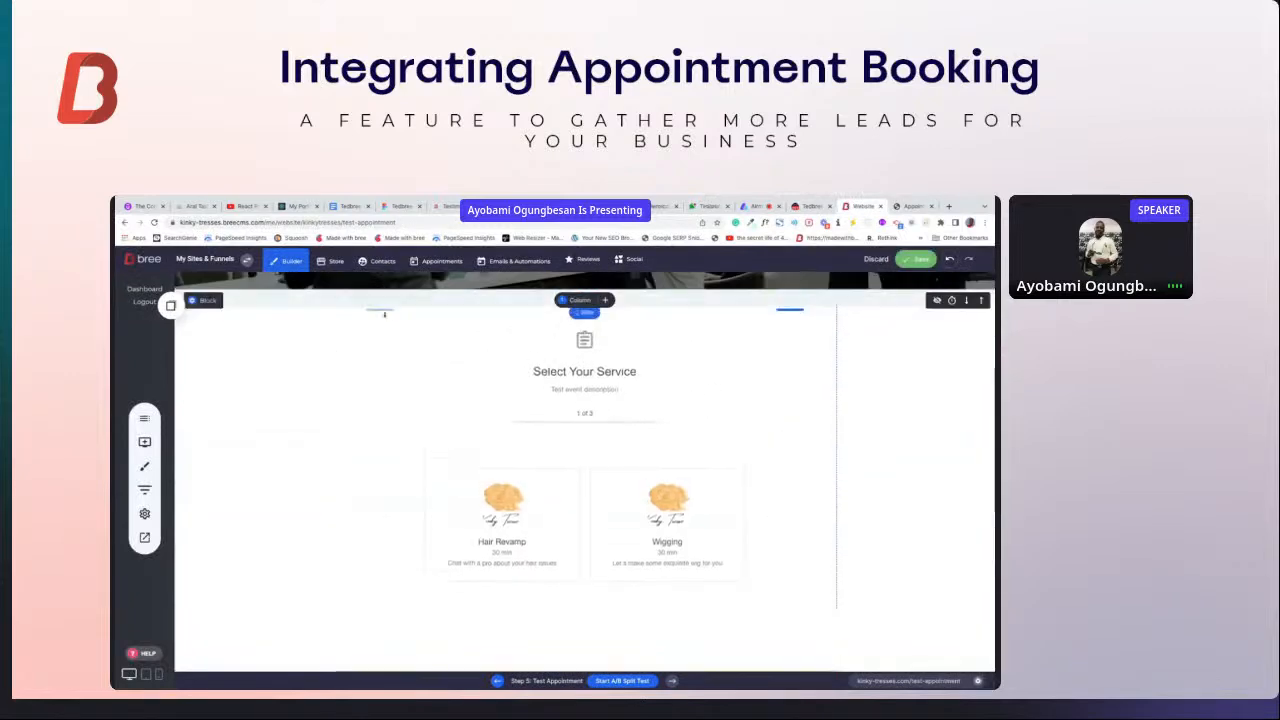
scroll(848, 527, down, 3)
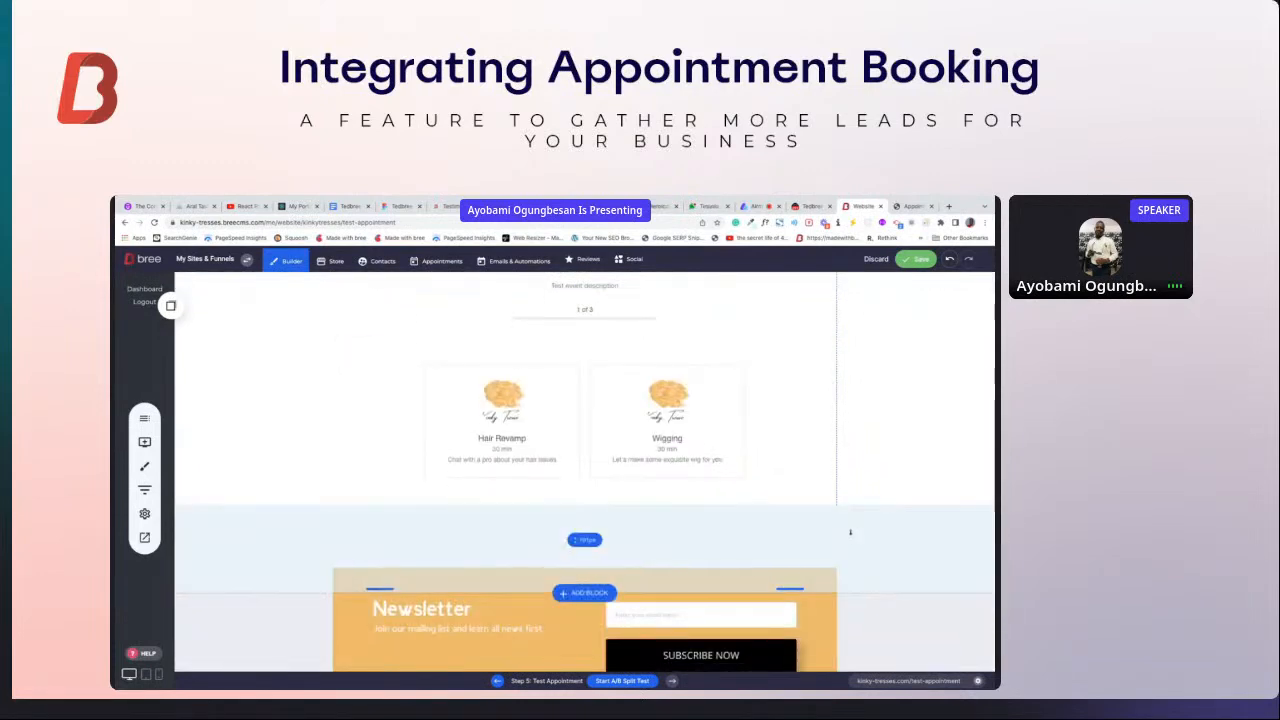
click(915, 260)
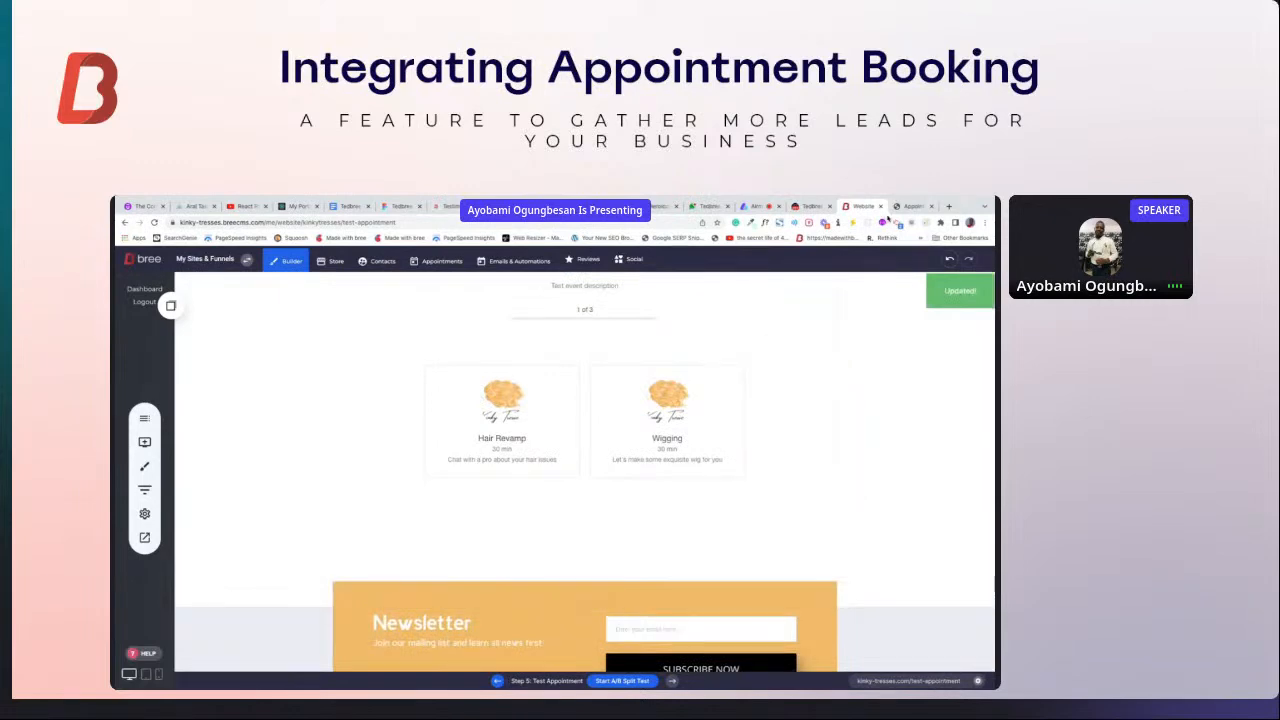
Reload the page preview and check the spacing between the booking widget and the Newsletter section
click(912, 206)
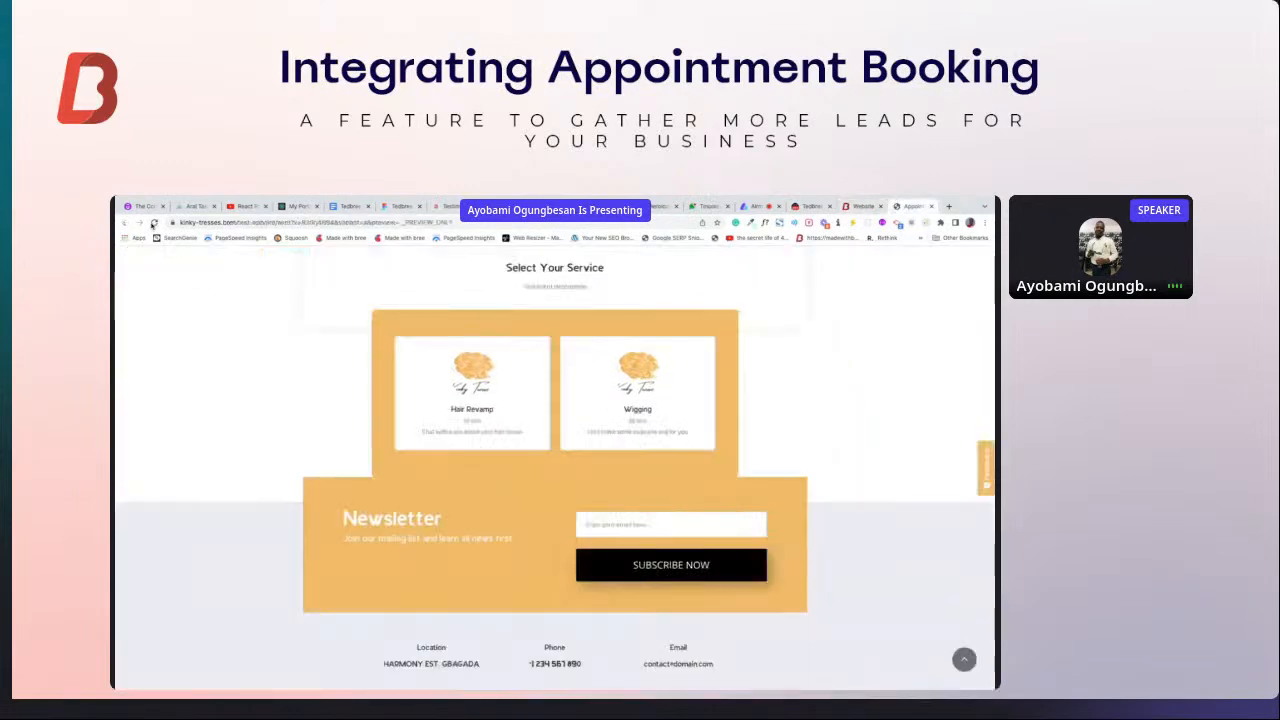
click(153, 222)
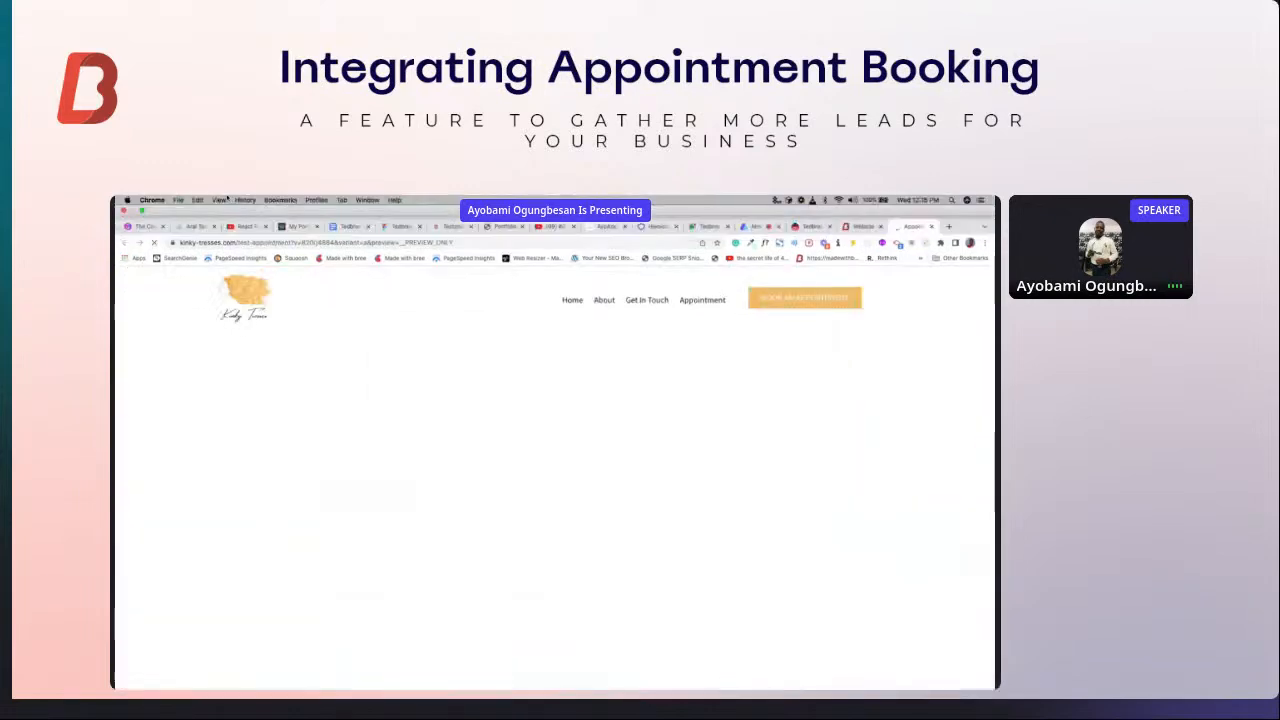
scroll(379, 446, down, 2)
scroll(379, 446, down, 2)
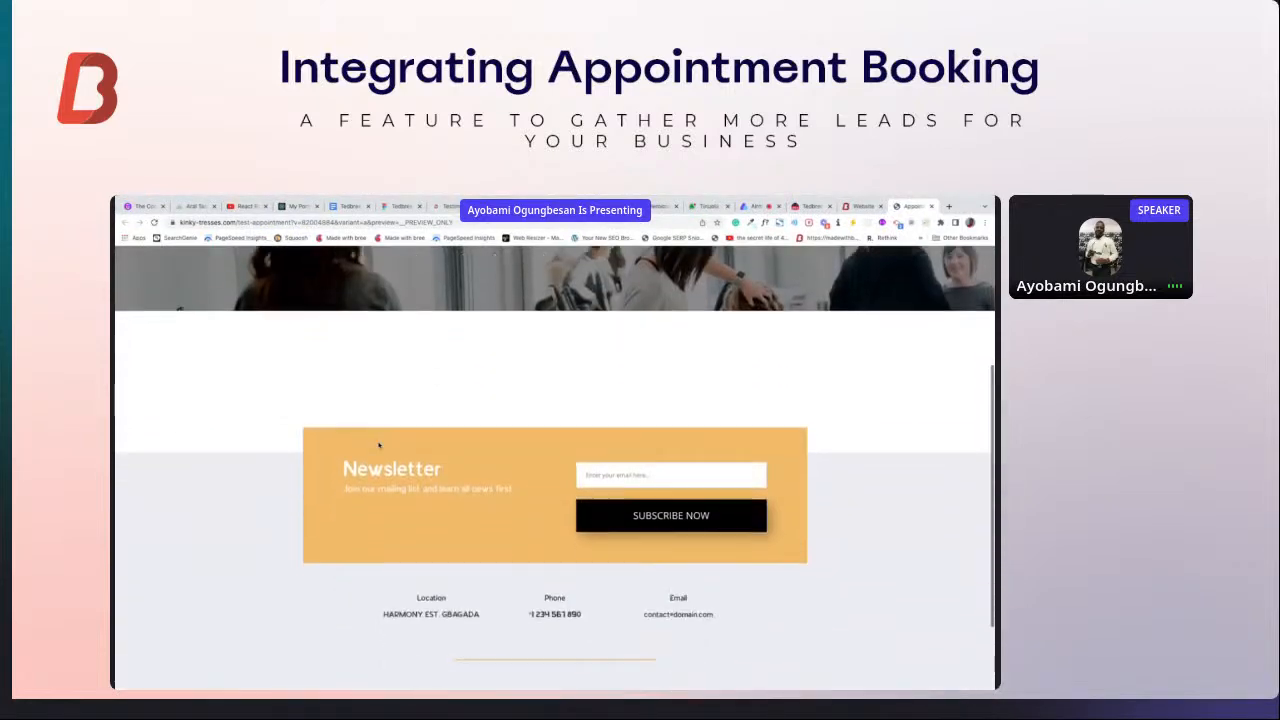
Review the service selection in the booking widget preview, open the Wigging service and examine its date and time calendar
scroll(431, 540, down, 1)
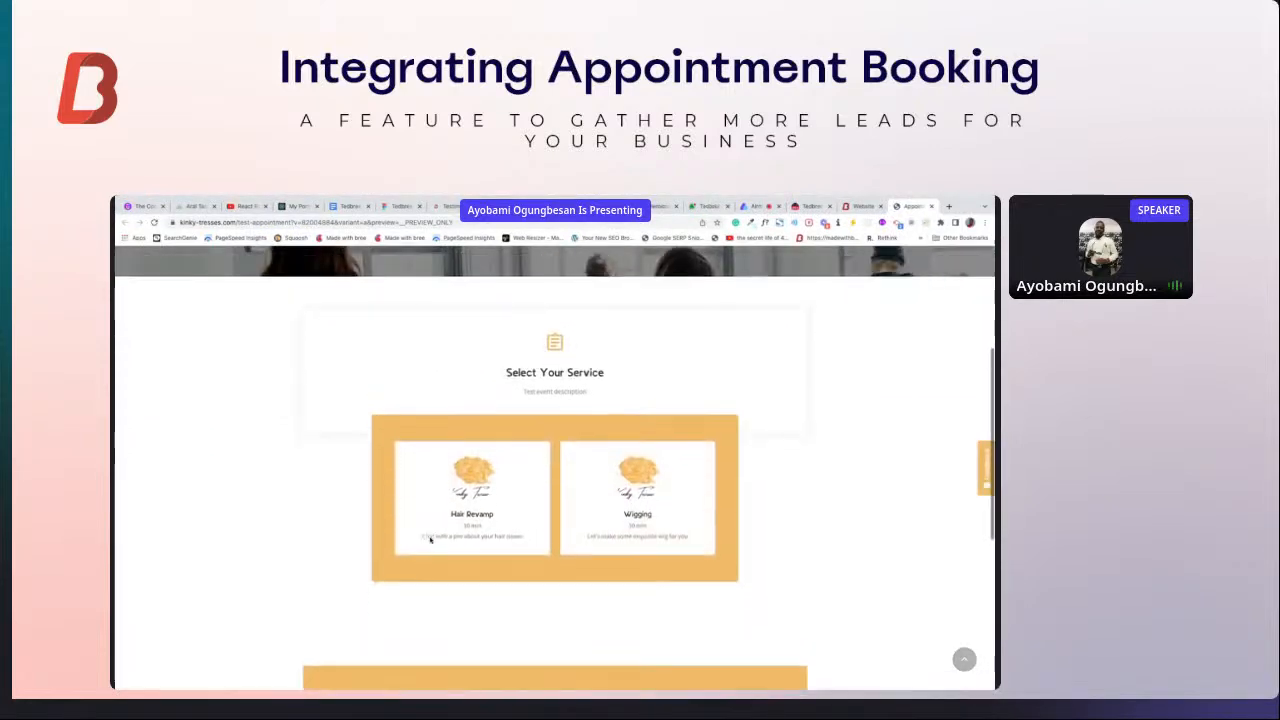
scroll(653, 540, down, 1)
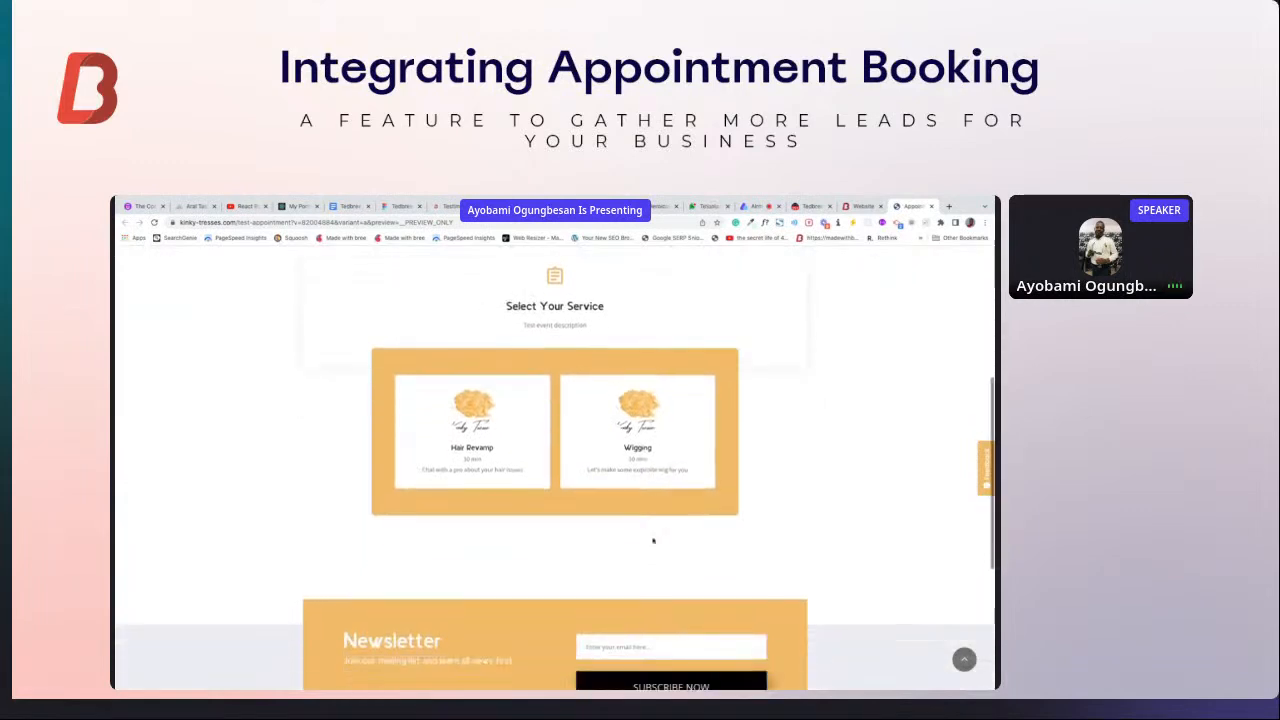
scroll(528, 294, up, 1)
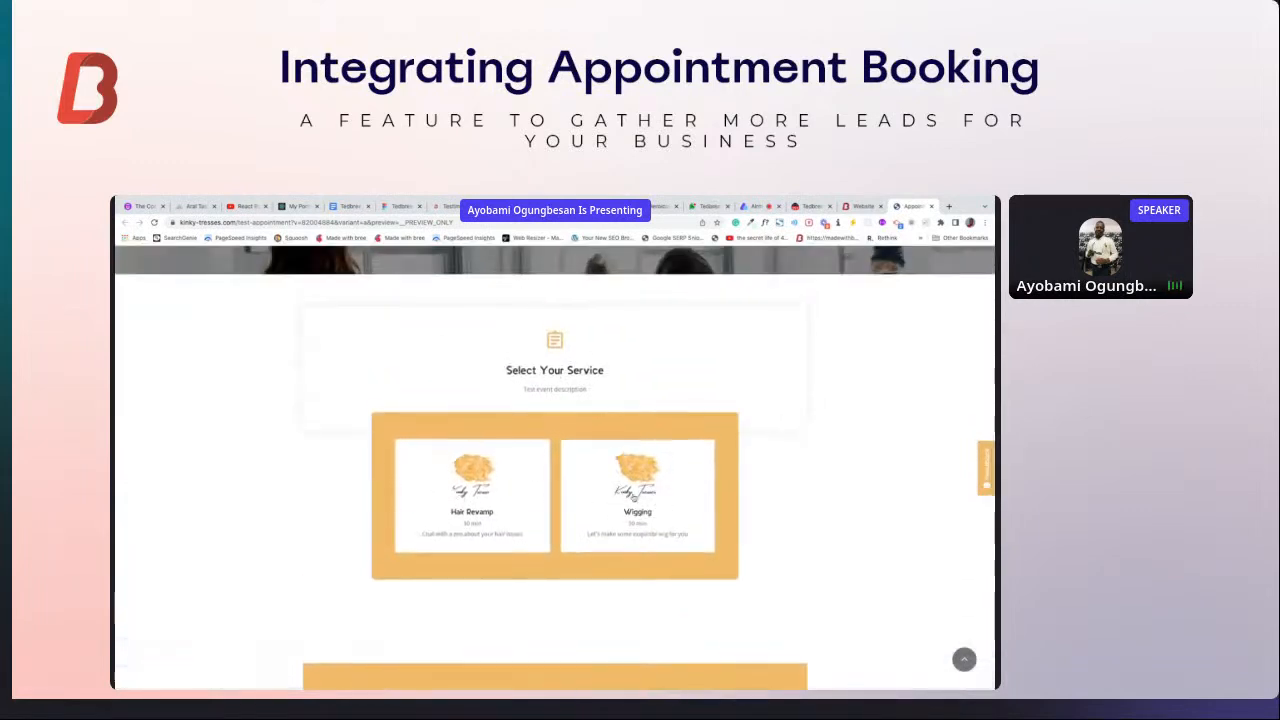
scroll(568, 490, down, 1)
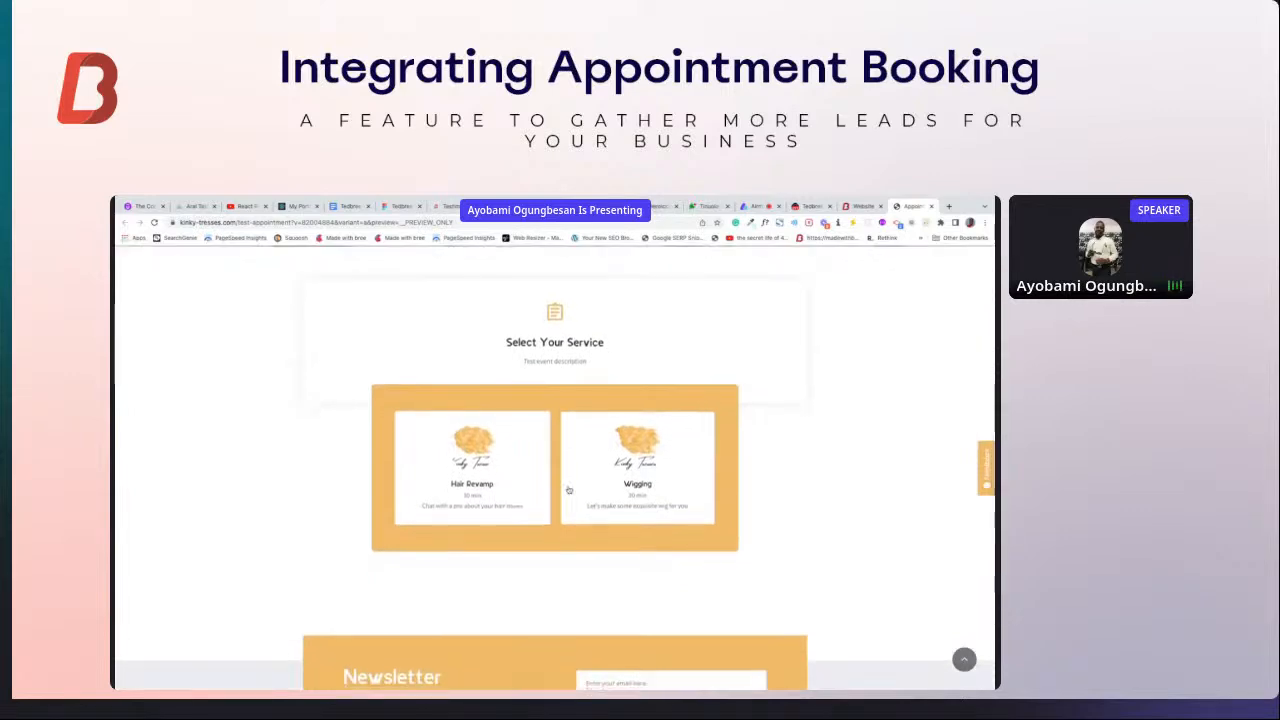
click(653, 480)
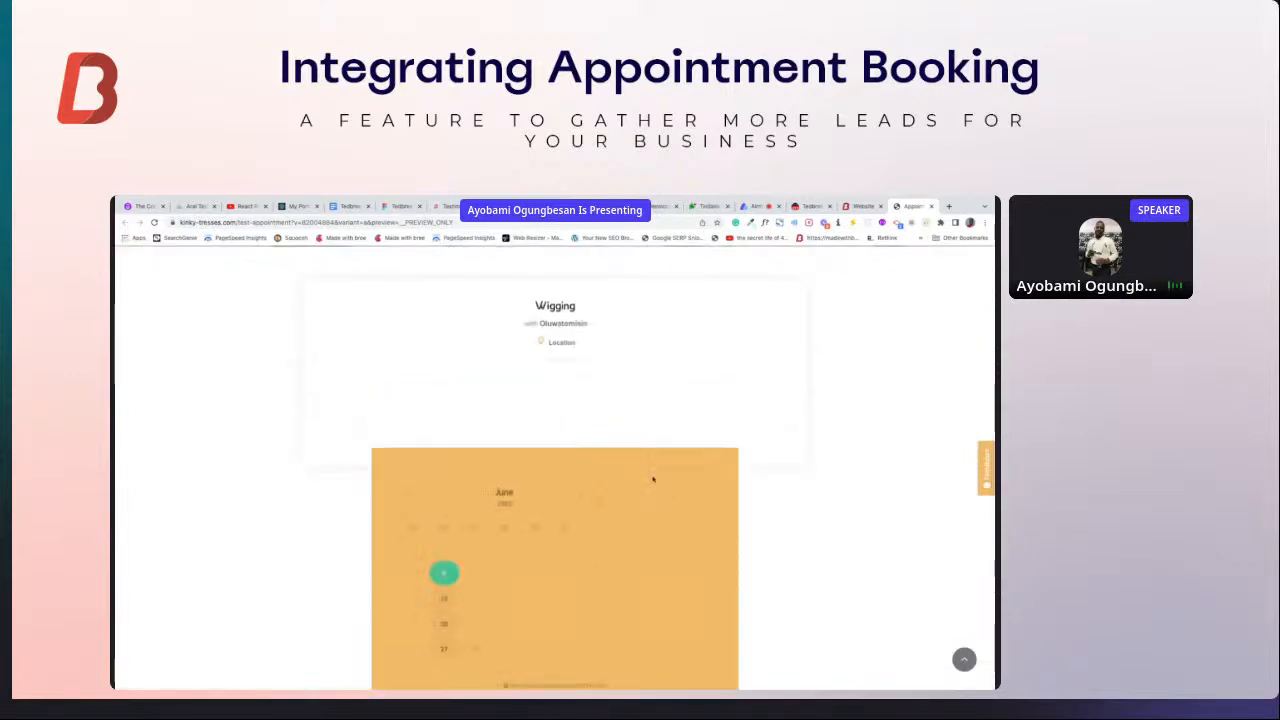
scroll(598, 497, down, 2)
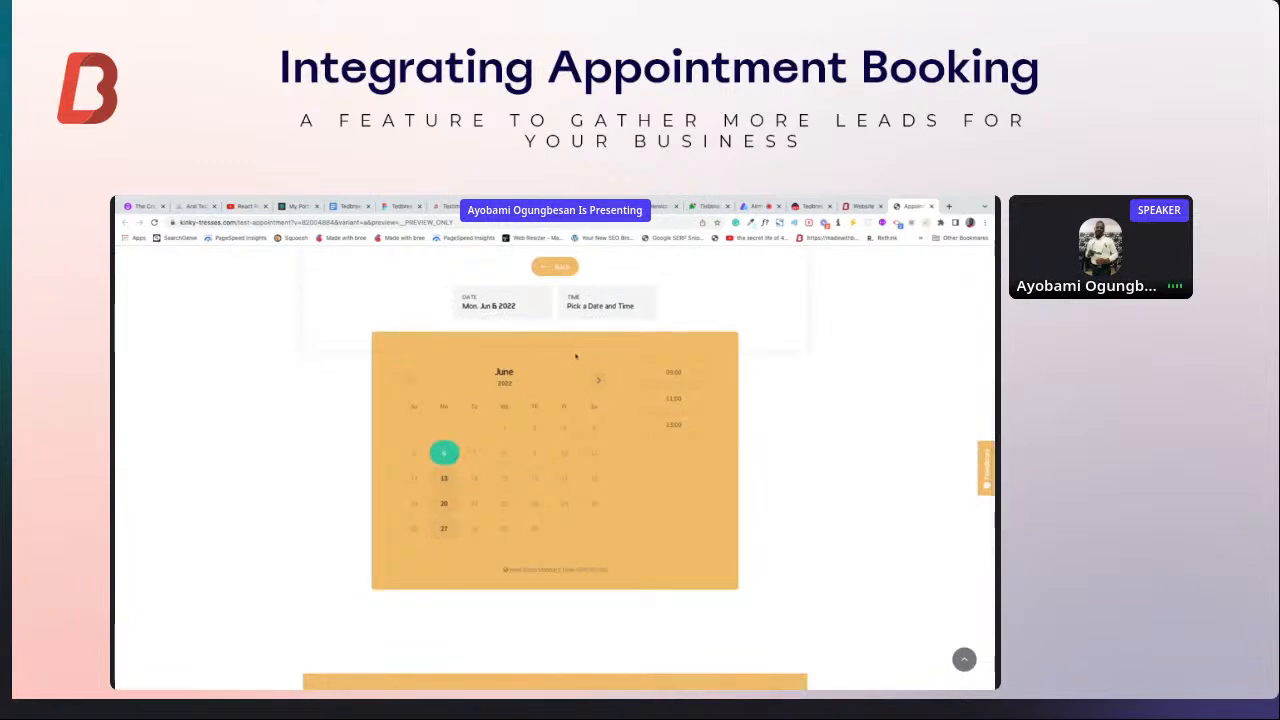
scroll(558, 477, down, 1)
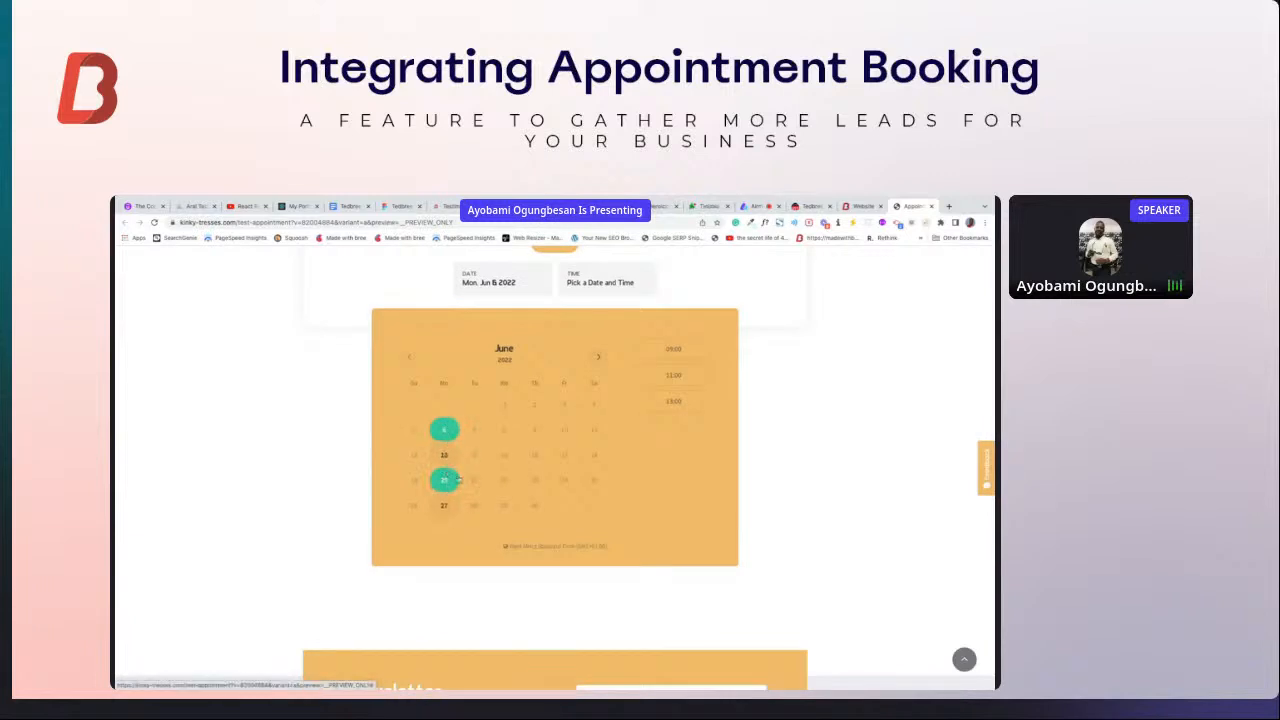
scroll(450, 465, up, 3)
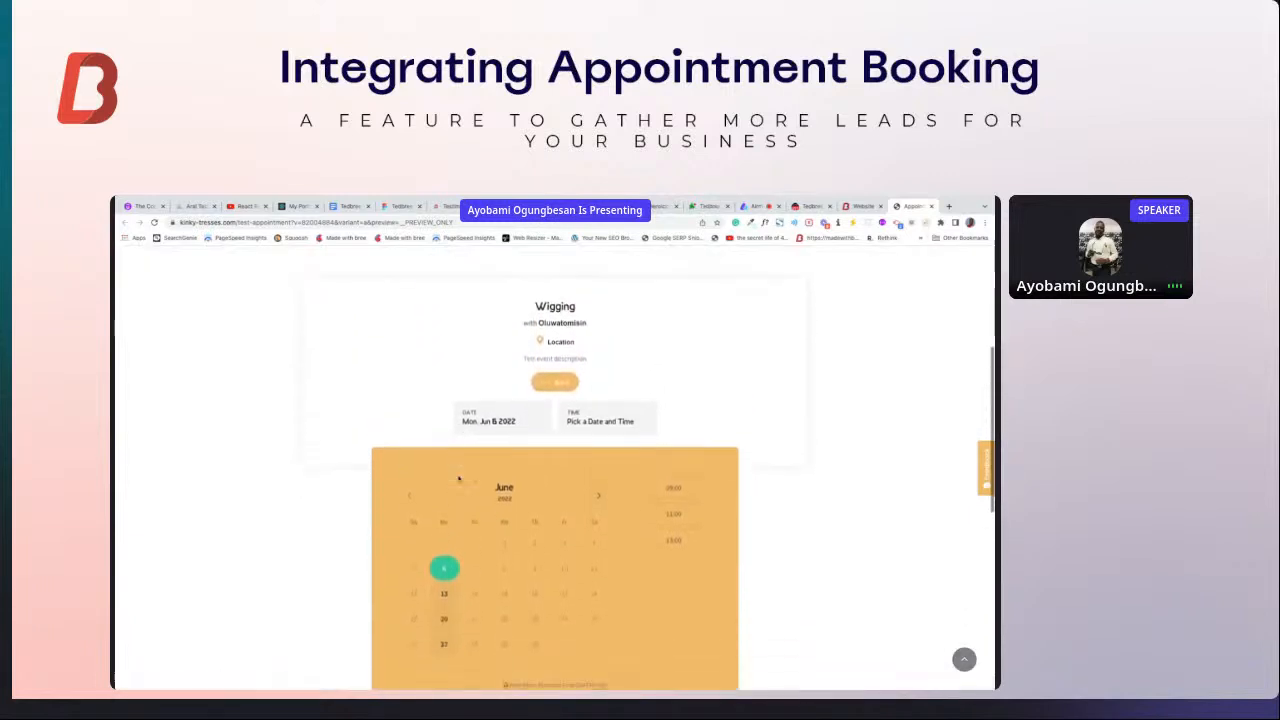
scroll(517, 349, down, 2)
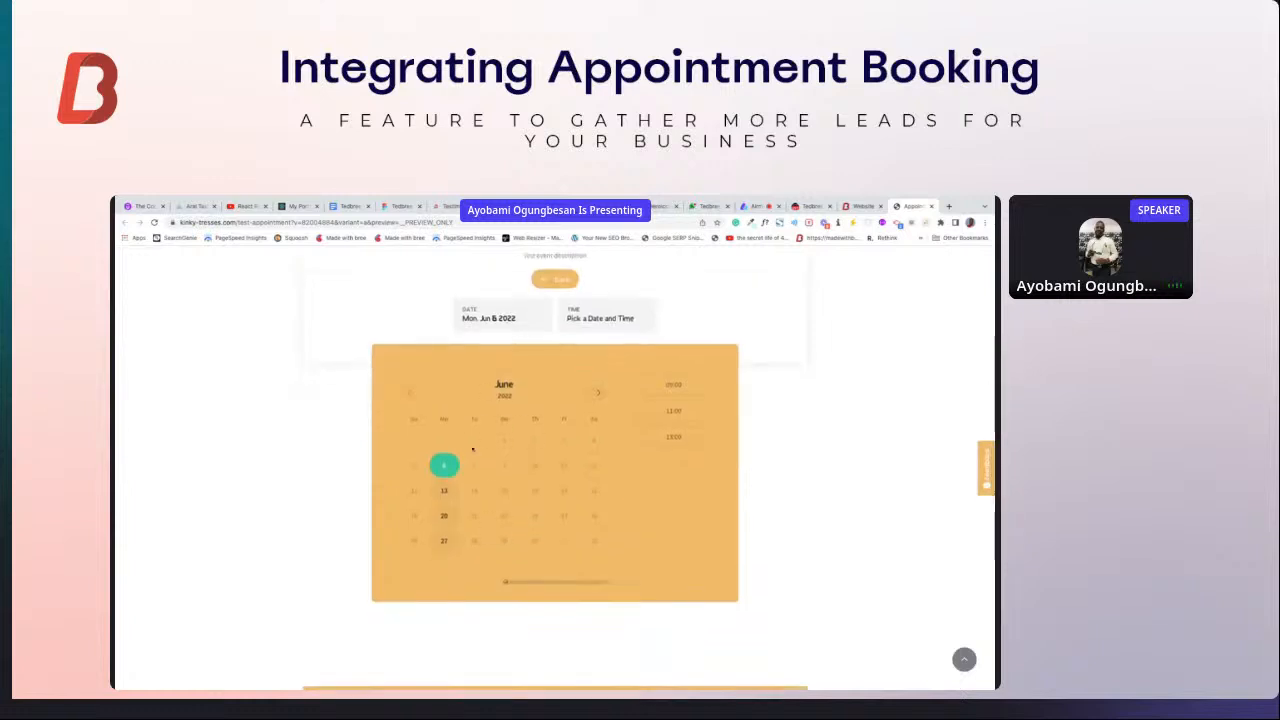
scroll(538, 408, up, 5)
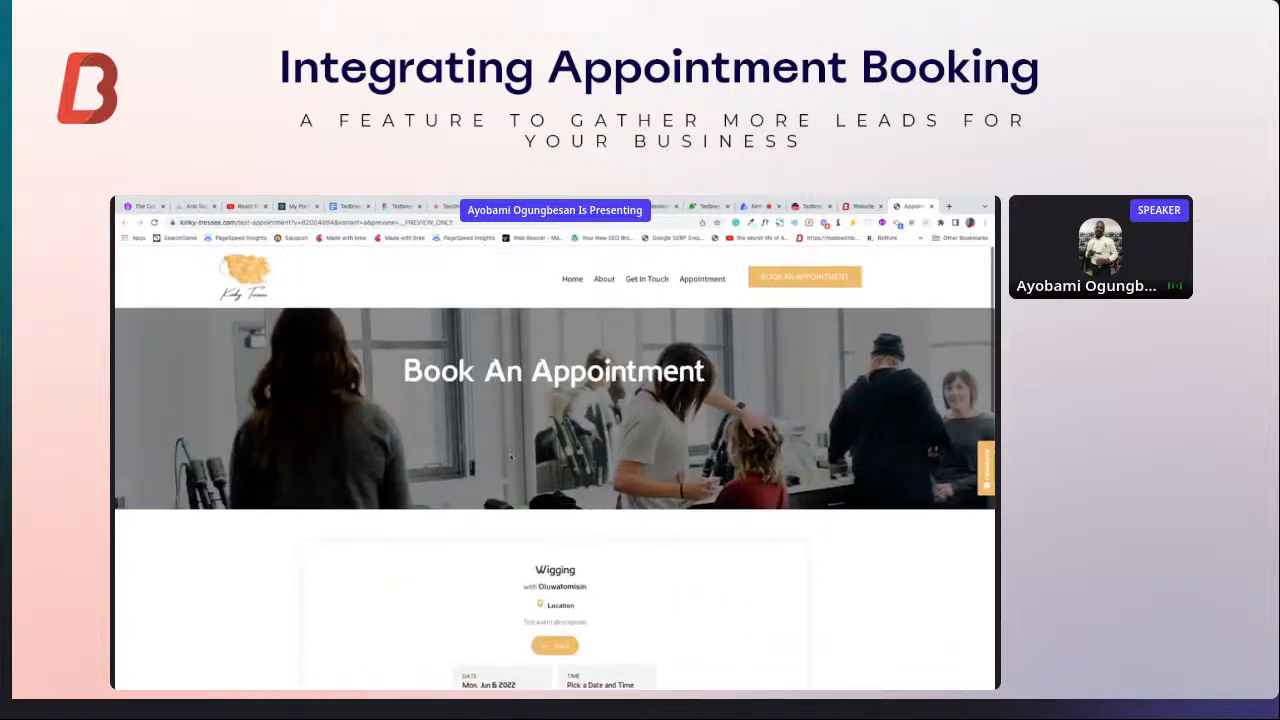